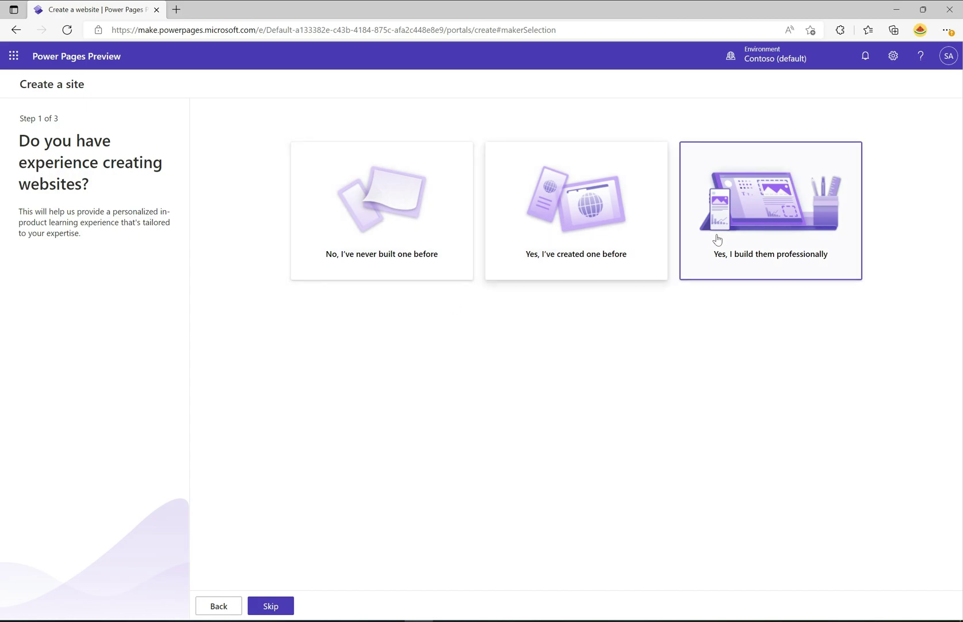
- Answer that you build websites professionally, then preview and choose the Site design 001 template
left_click(754, 260)
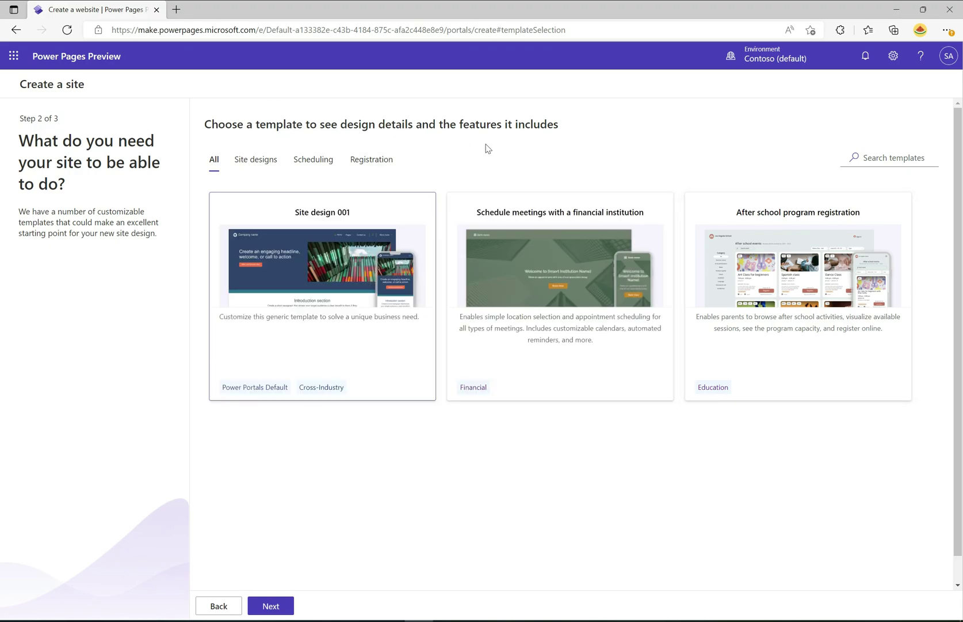
mouse_move(647, 393)
mouse_move(251, 327)
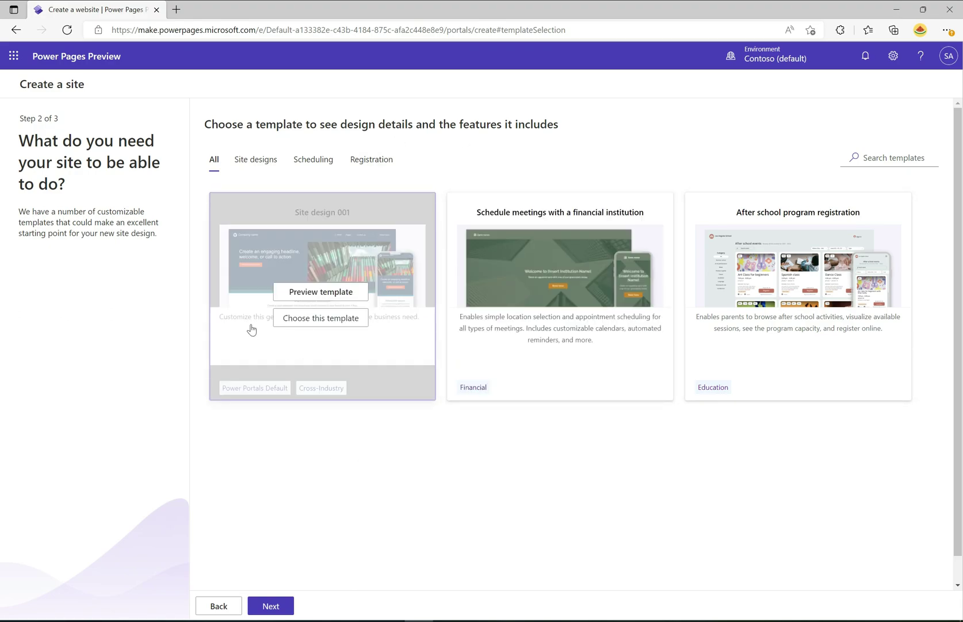
left_click(334, 229)
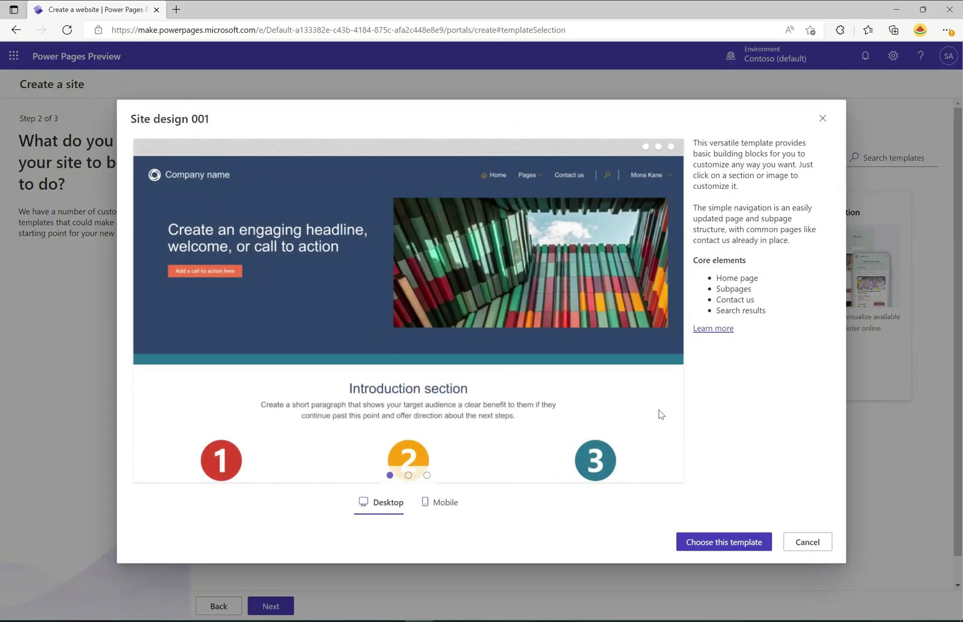
left_click(724, 541)
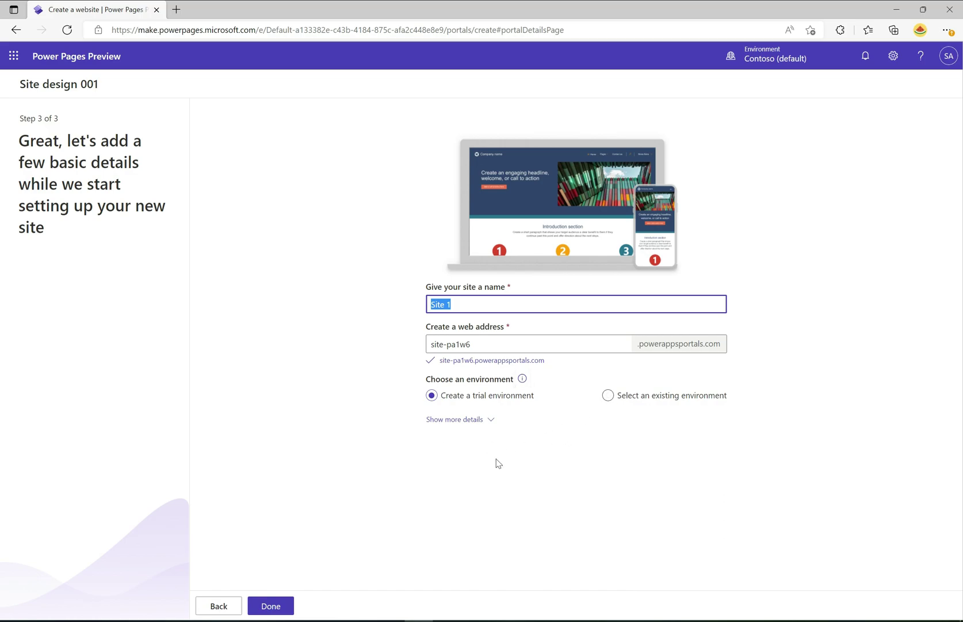
- Finish the details to create Site 1, then select the site's Private status text
left_click(271, 607)
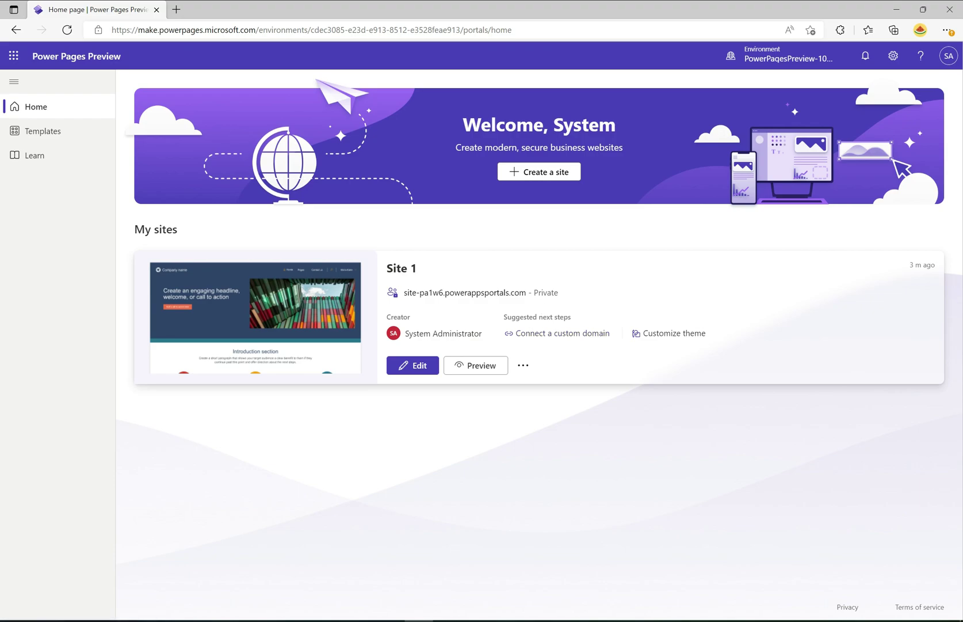
double_click(544, 293)
left_click(551, 261)
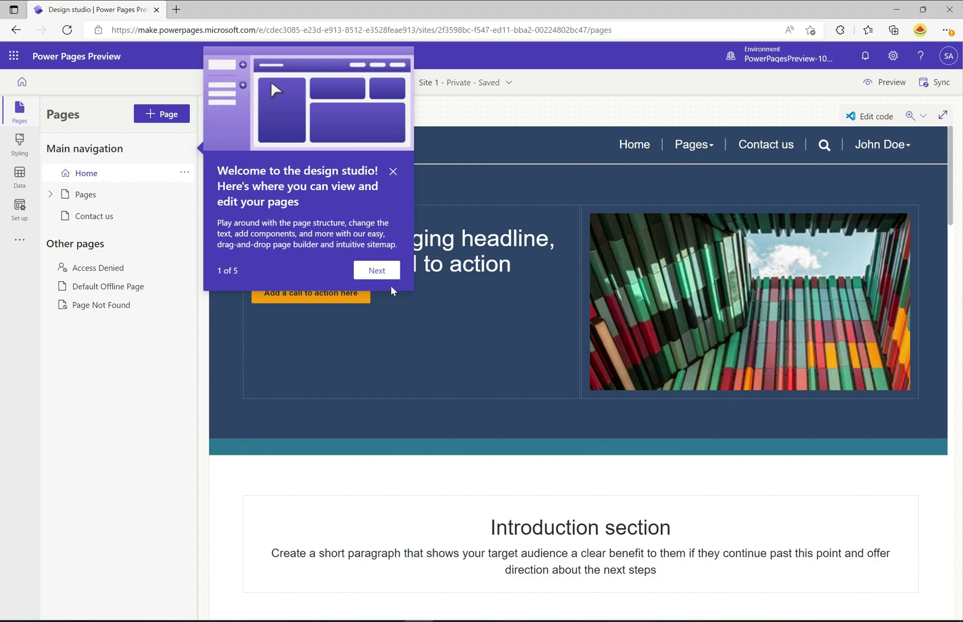
- Step through the welcome tour's Pages, Styling and Data popups, then close its final popup
left_click(371, 269)
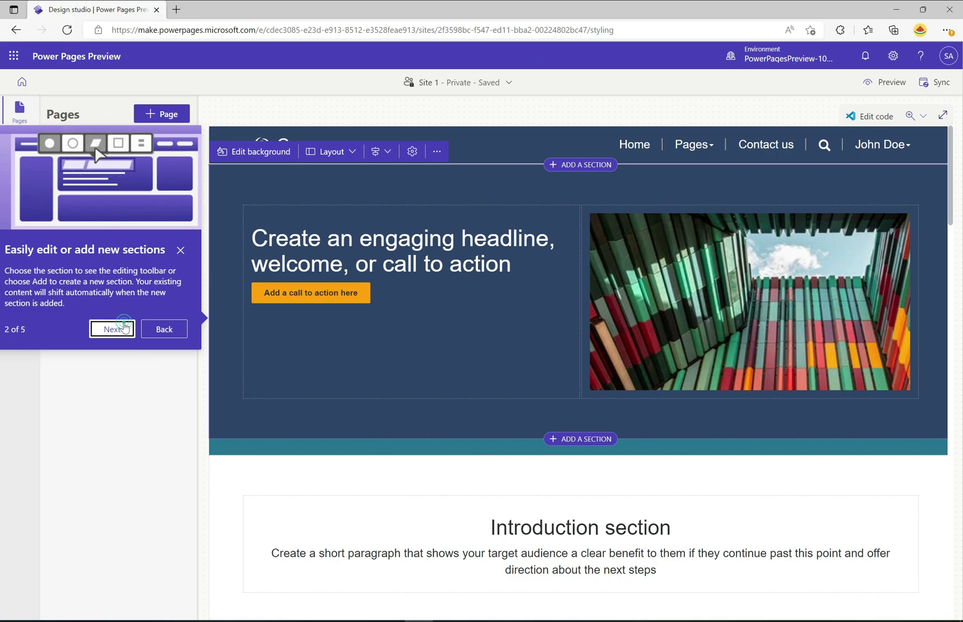
left_click(181, 250)
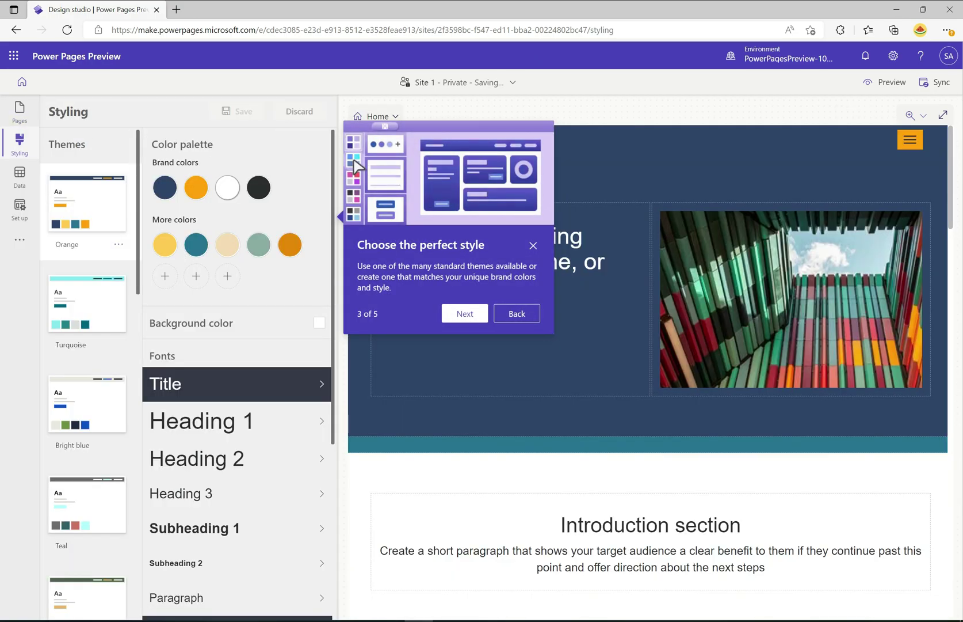
left_click(459, 315)
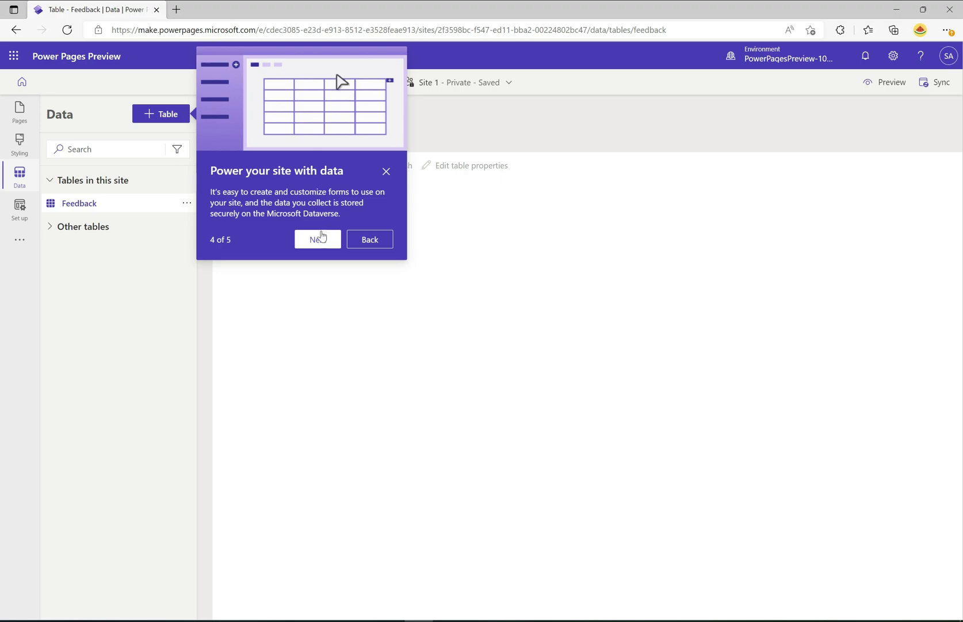
left_click(320, 239)
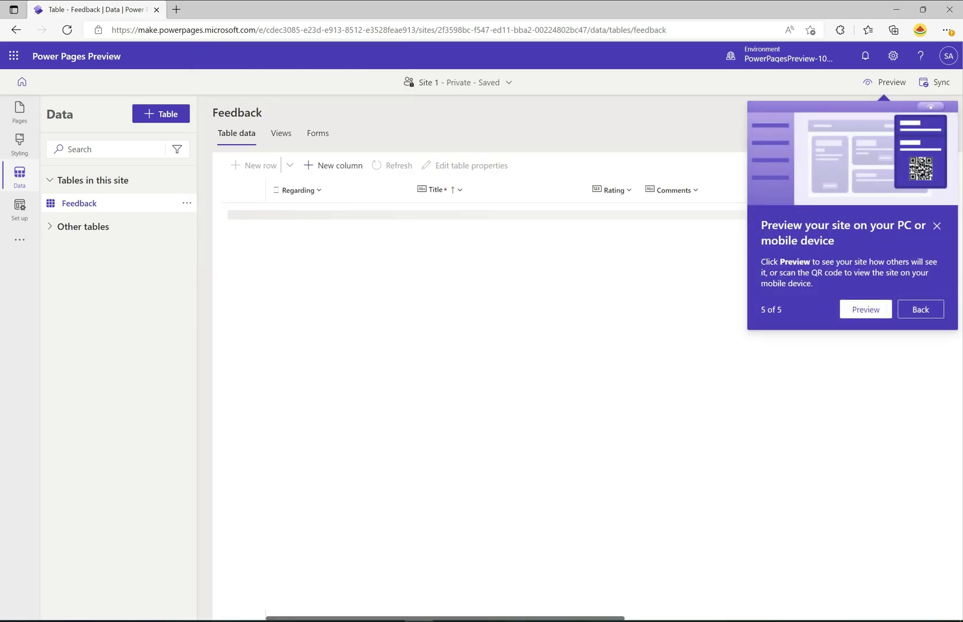
left_click(937, 225)
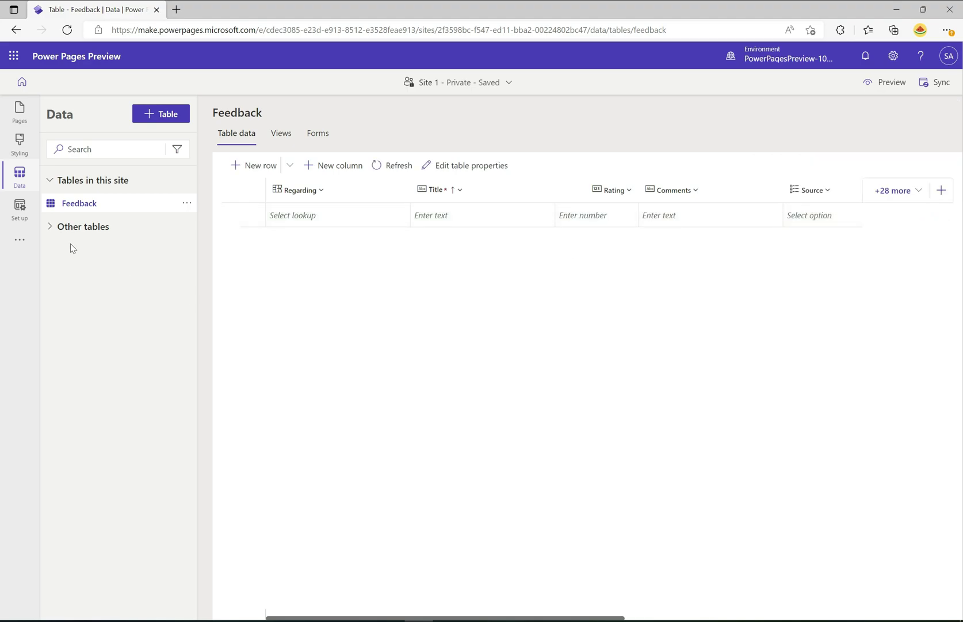
- Check Site 1's Site visibility settings under Set up and preview the site on desktop
left_click(21, 216)
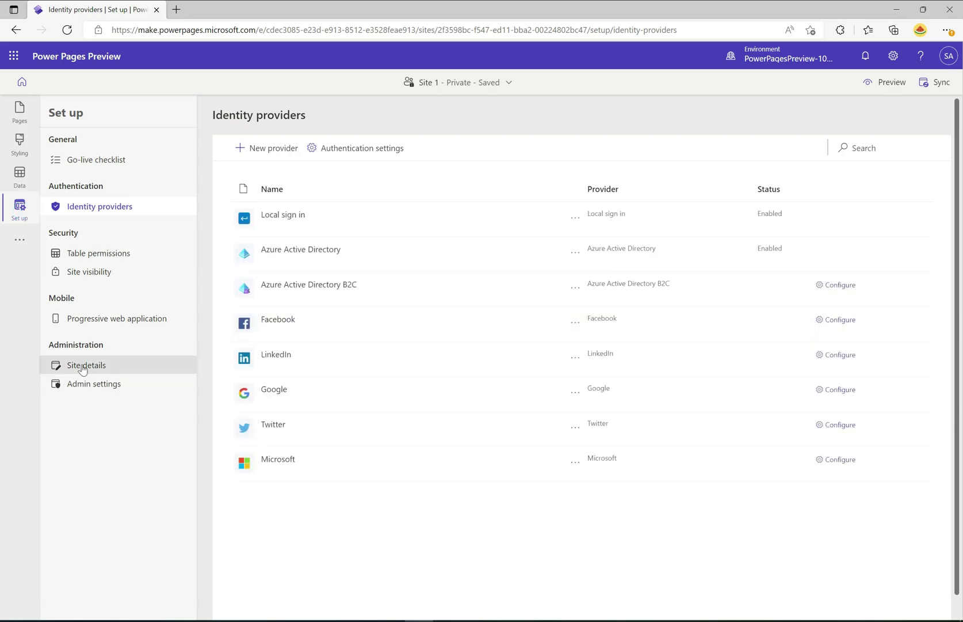
left_click(88, 272)
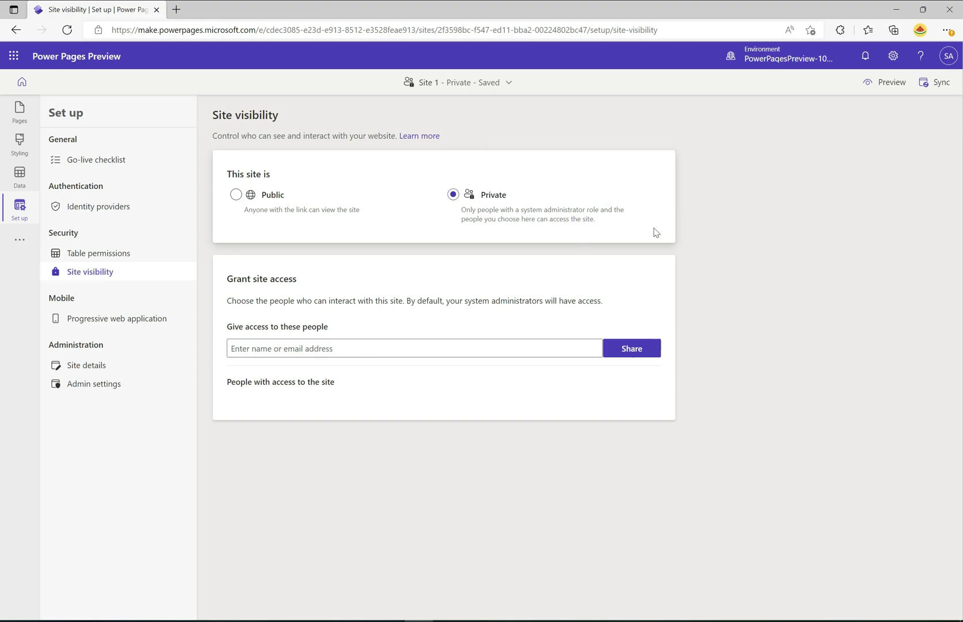
left_click(893, 84)
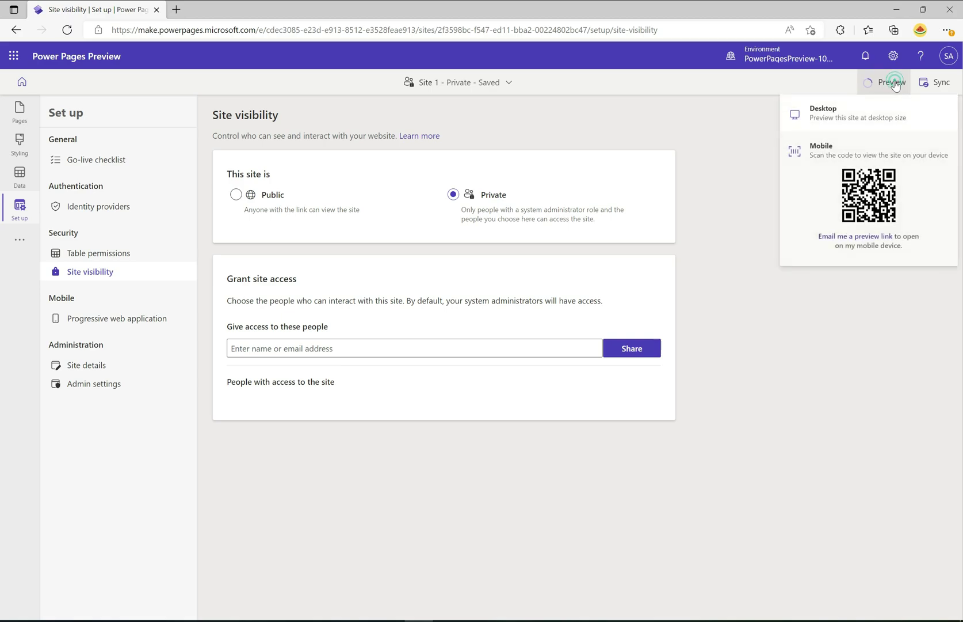
left_click(822, 115)
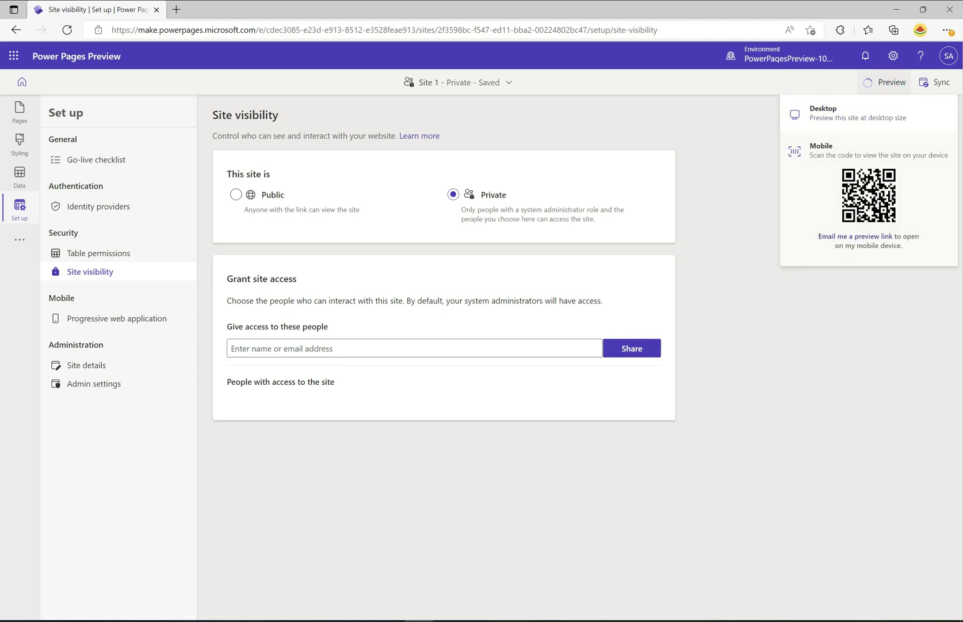
- Always allow pop-ups from the maker site in Edge, then preview on desktop again
left_click(818, 110)
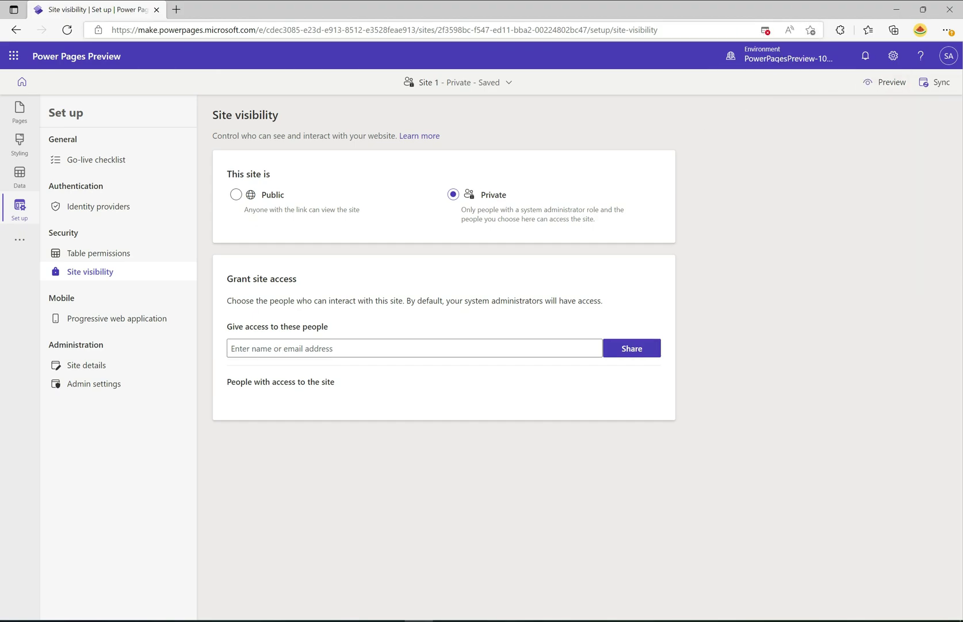
left_click(761, 34)
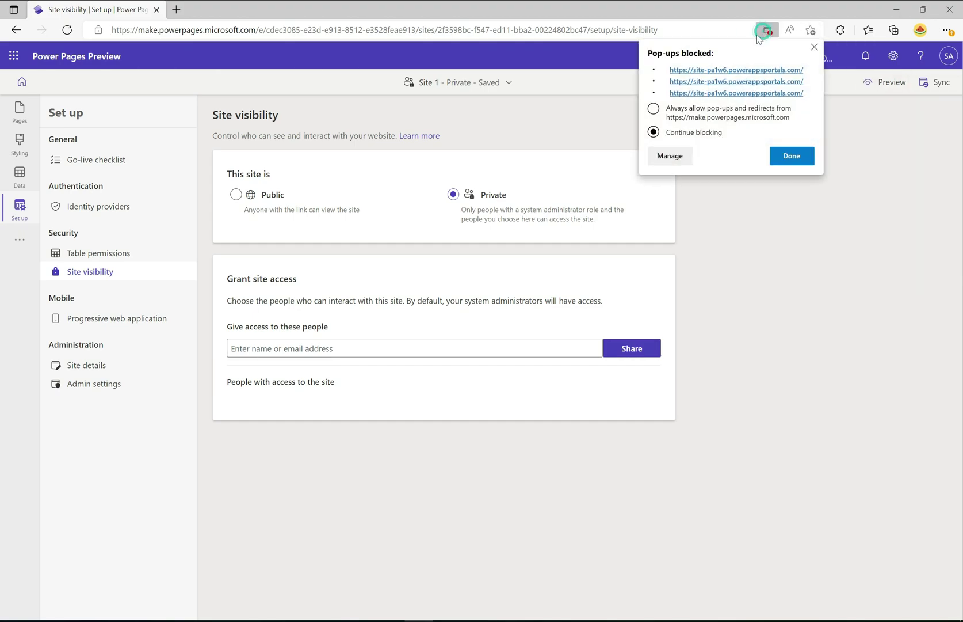
left_click(668, 110)
left_click(792, 156)
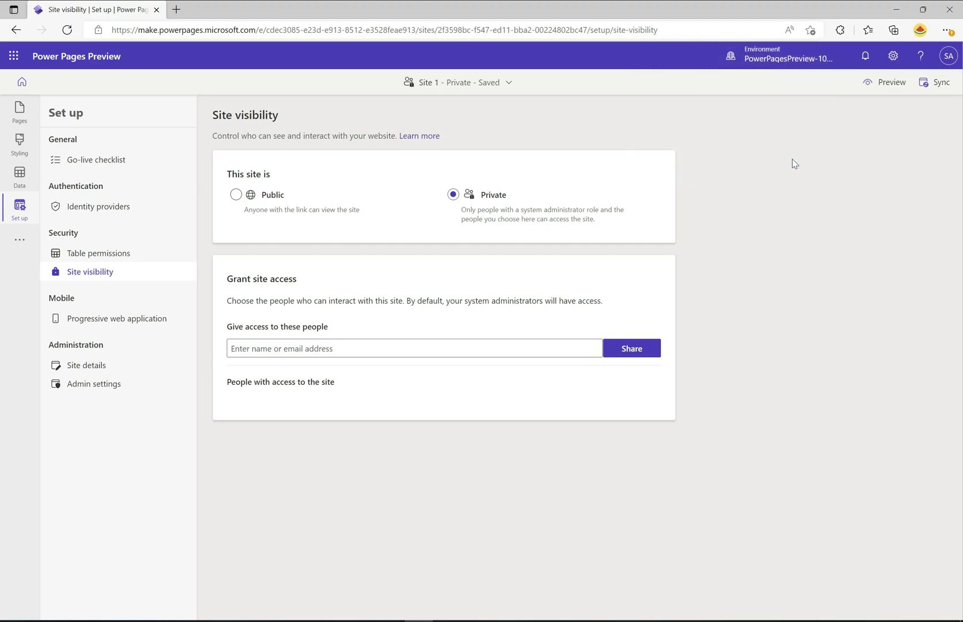
left_click(886, 82)
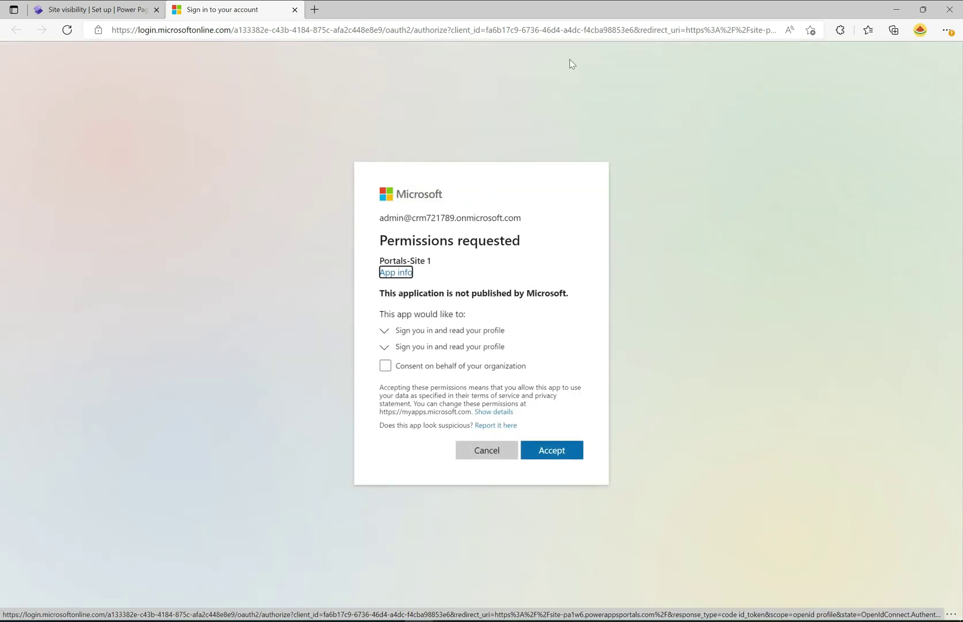
- Paste the site's address into an InPrivate window to test anonymous access, then close it
left_click(946, 31)
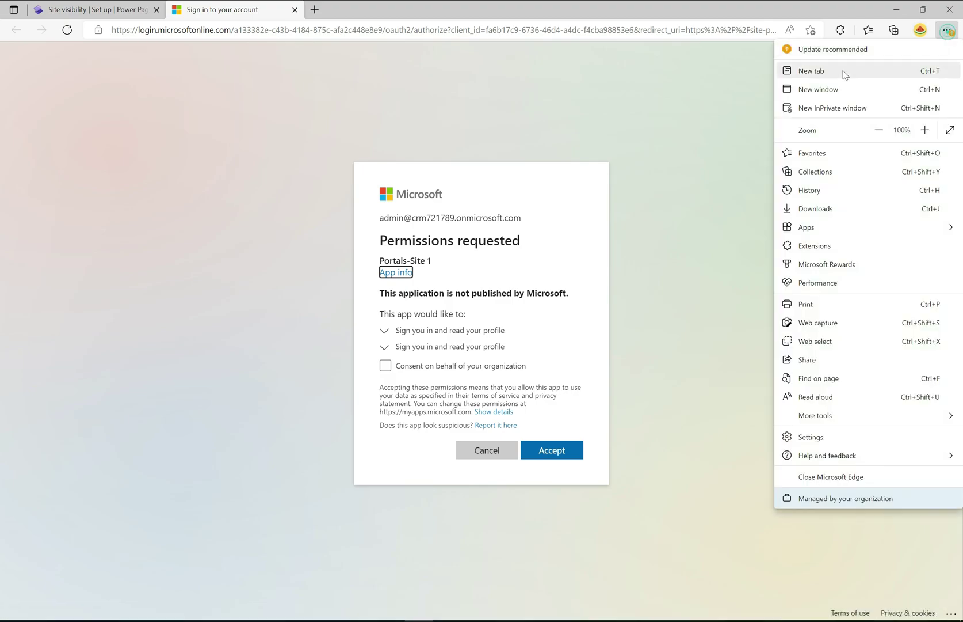
left_click(828, 111)
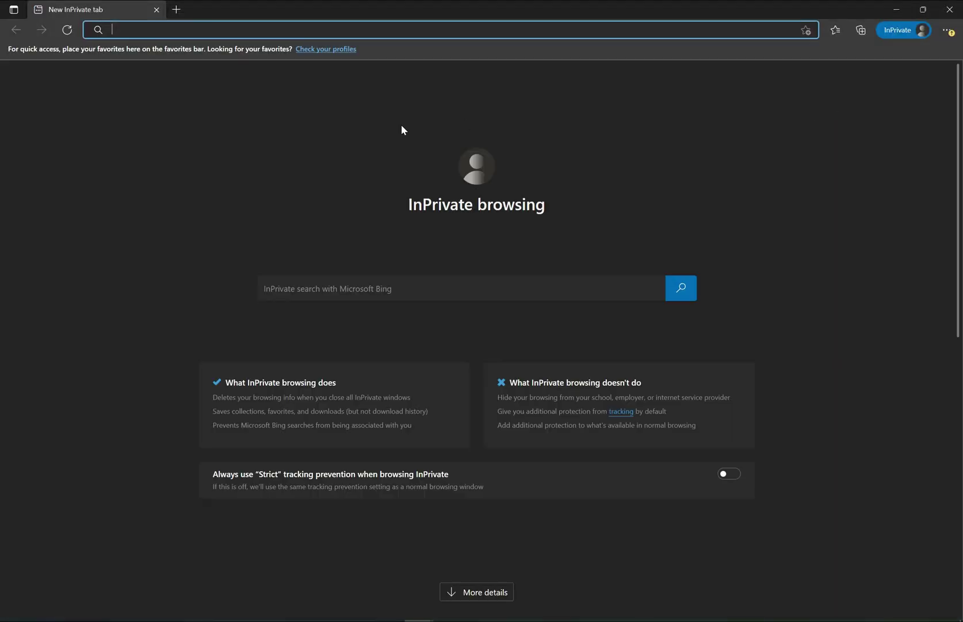
type("https://site-pa1w6.powerappsportals.com")
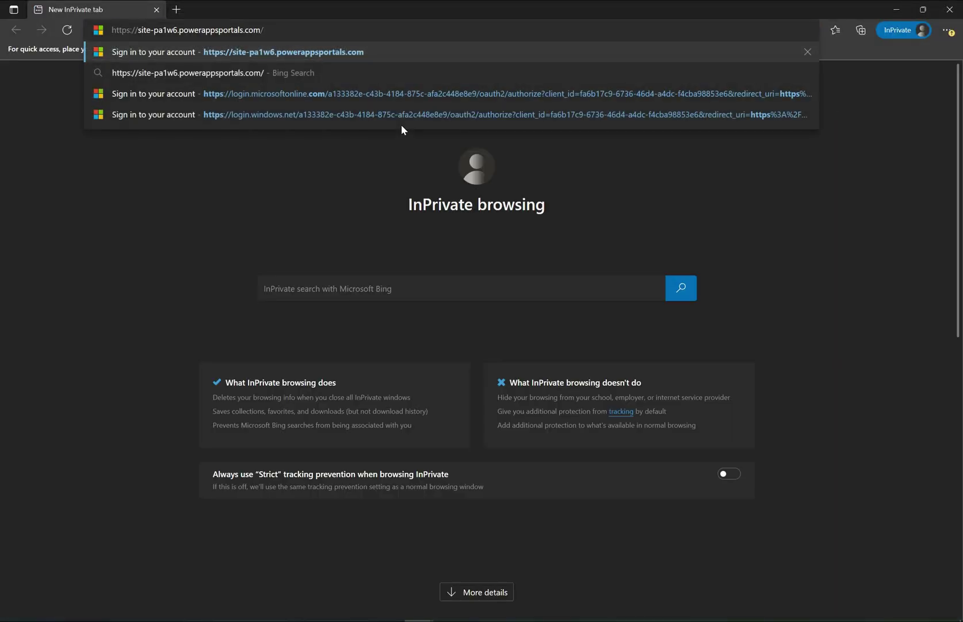
key("Return")
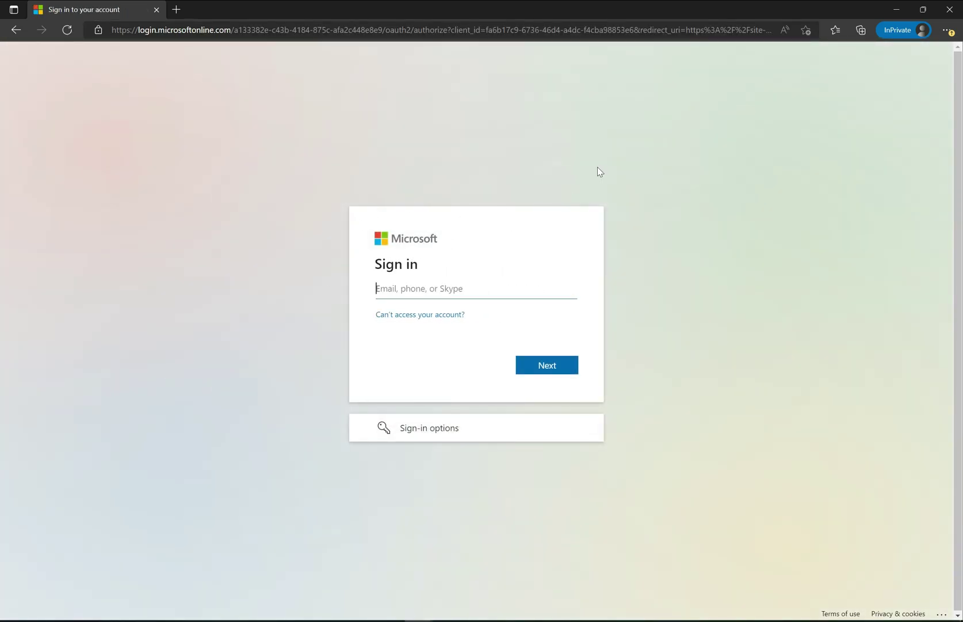
left_click(950, 9)
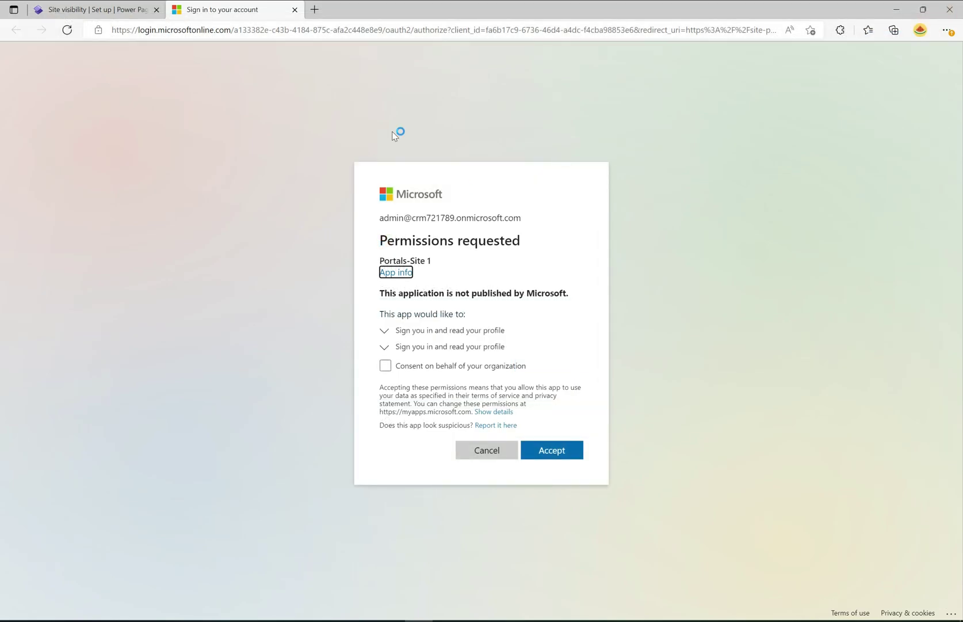
left_click(294, 9)
- Accept Portals-Site 1's permissions, read the site visibility Learn article, then return to Site visibility
left_click(555, 452)
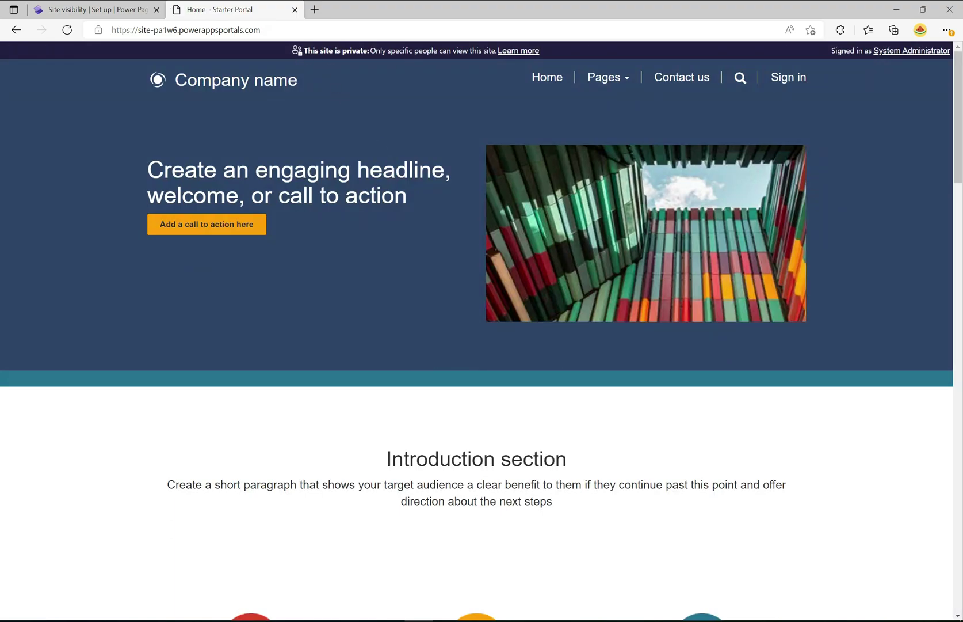
left_click(507, 53)
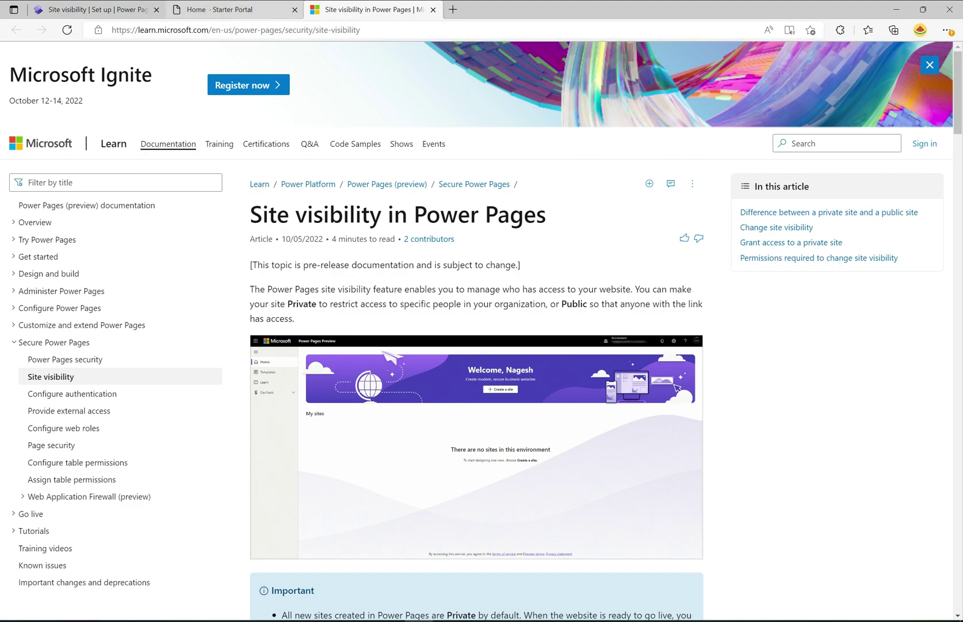
left_click(241, 8)
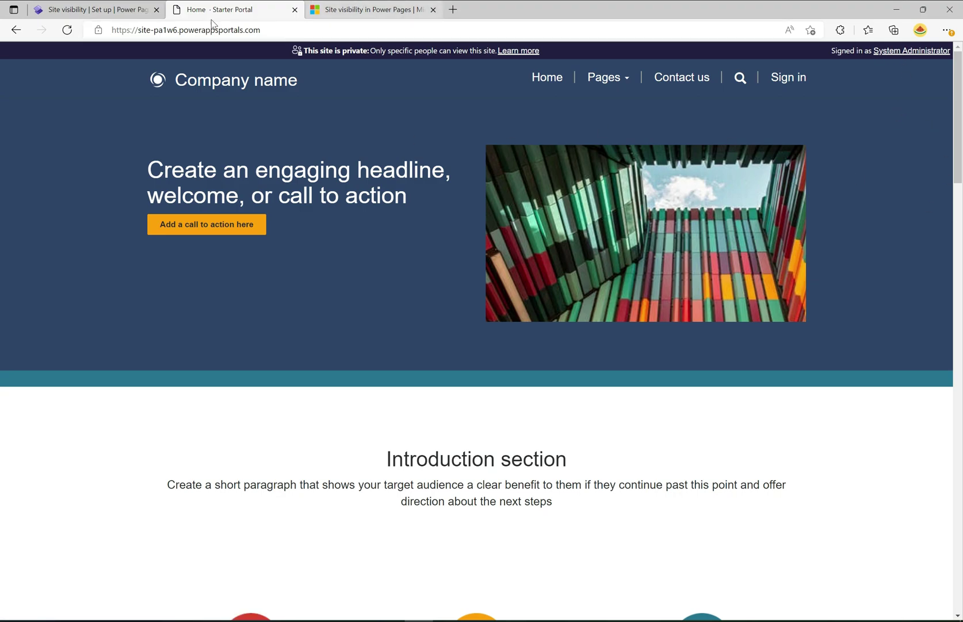
left_click(103, 9)
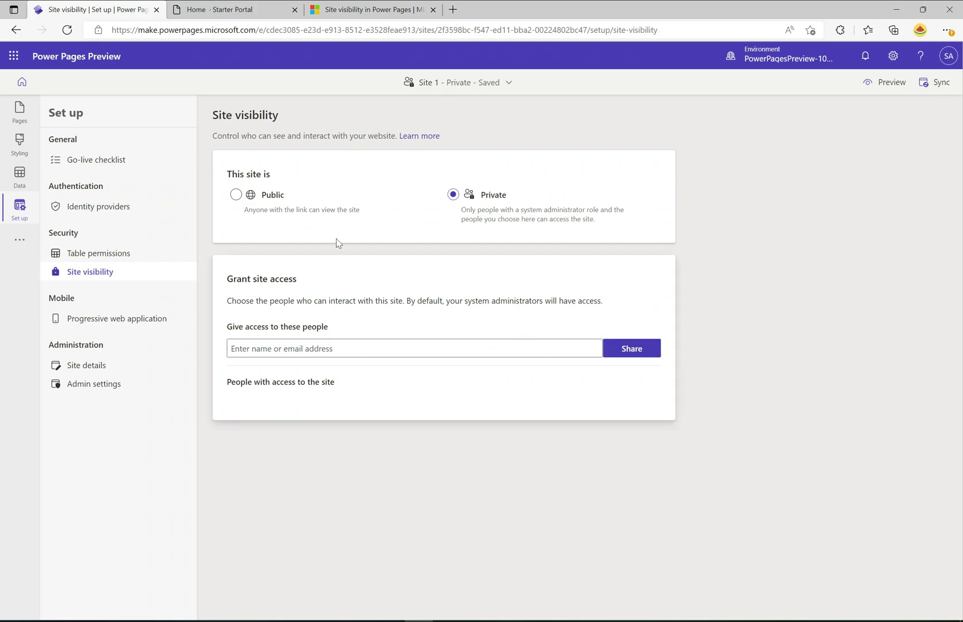
- Select Public under This site is and confirm with Set to public
left_click(236, 196)
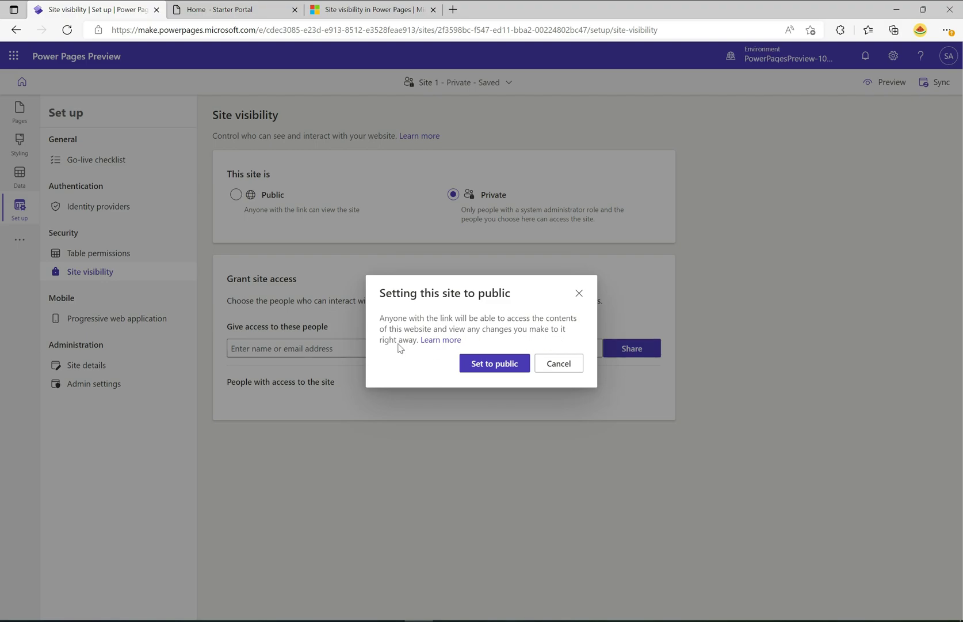
left_click(493, 363)
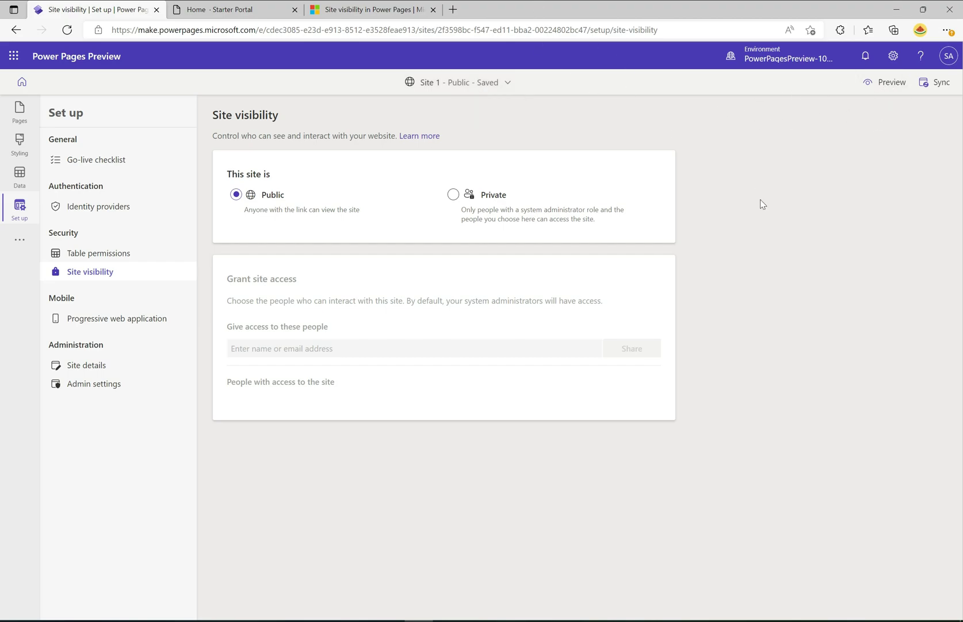
left_click(242, 5)
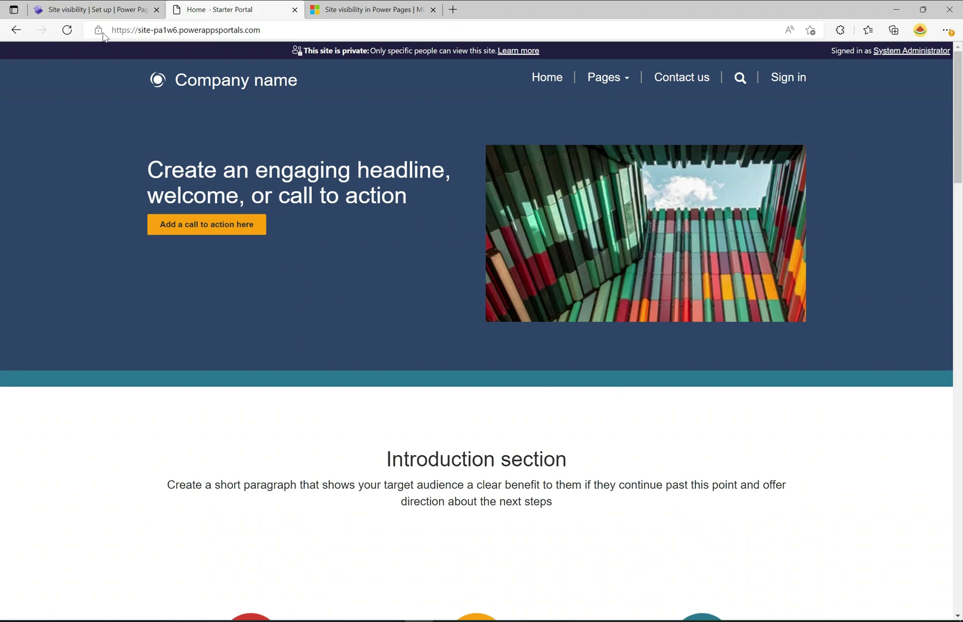
left_click(67, 30)
left_click(288, 30)
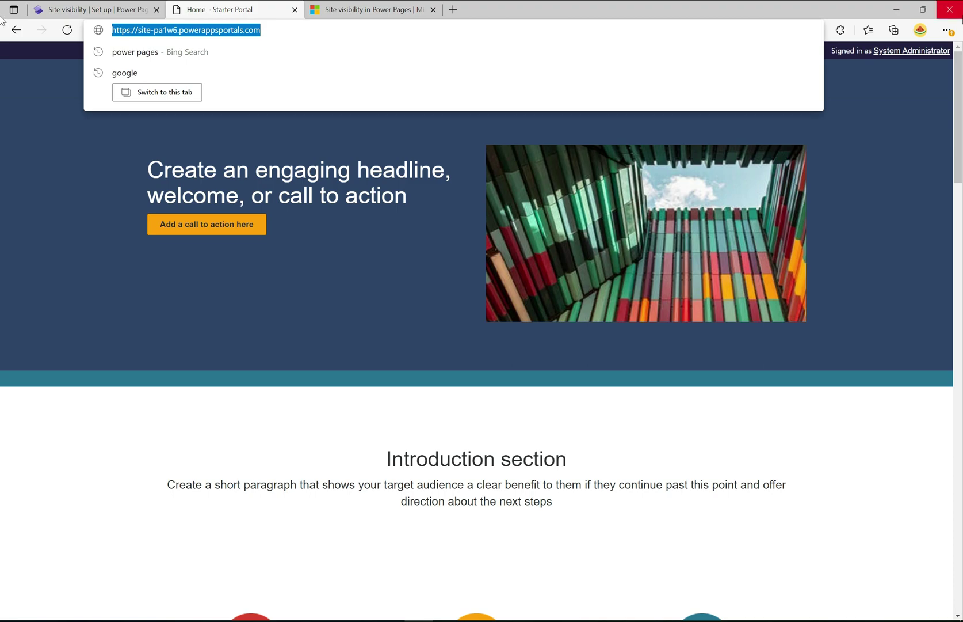
left_click(947, 30)
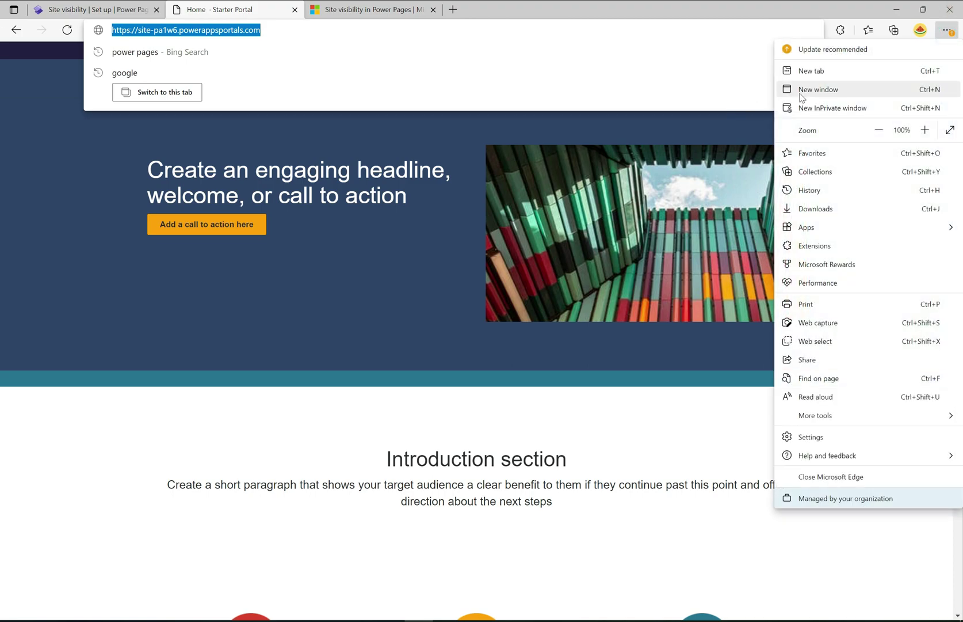
left_click(833, 107)
type("https://site-portal.powerappsportals.com")
key("Return")
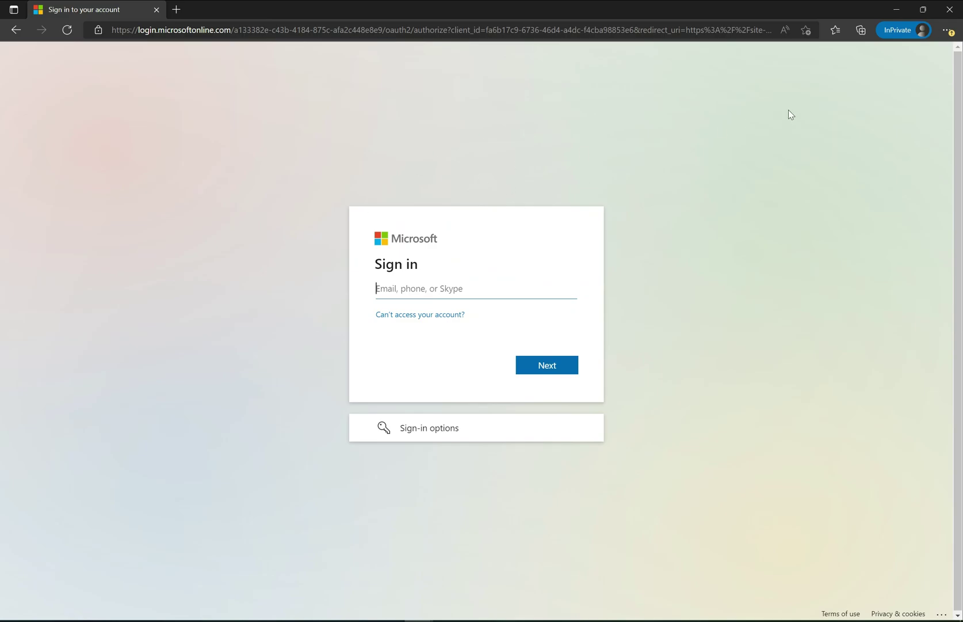
left_click(950, 9)
left_click(377, 259)
left_click(119, 6)
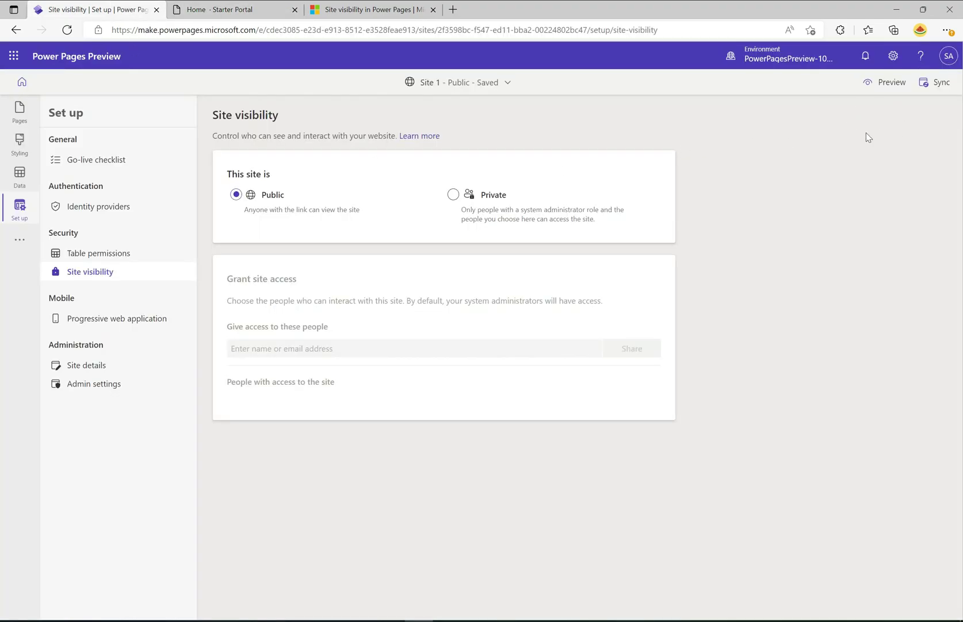
- Sync Site 1's configuration and preview the site at desktop size
left_click(938, 82)
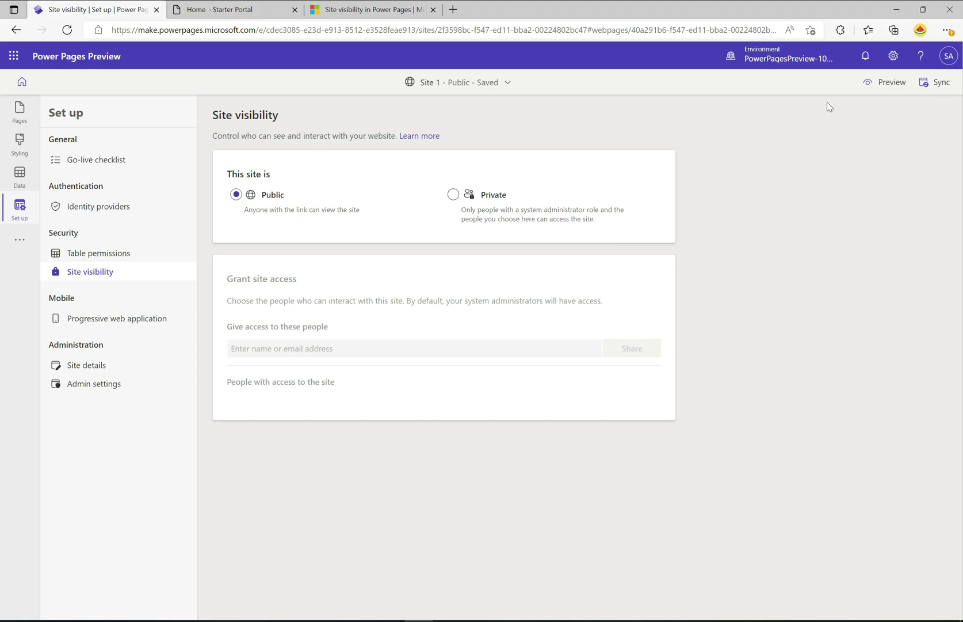
left_click(877, 87)
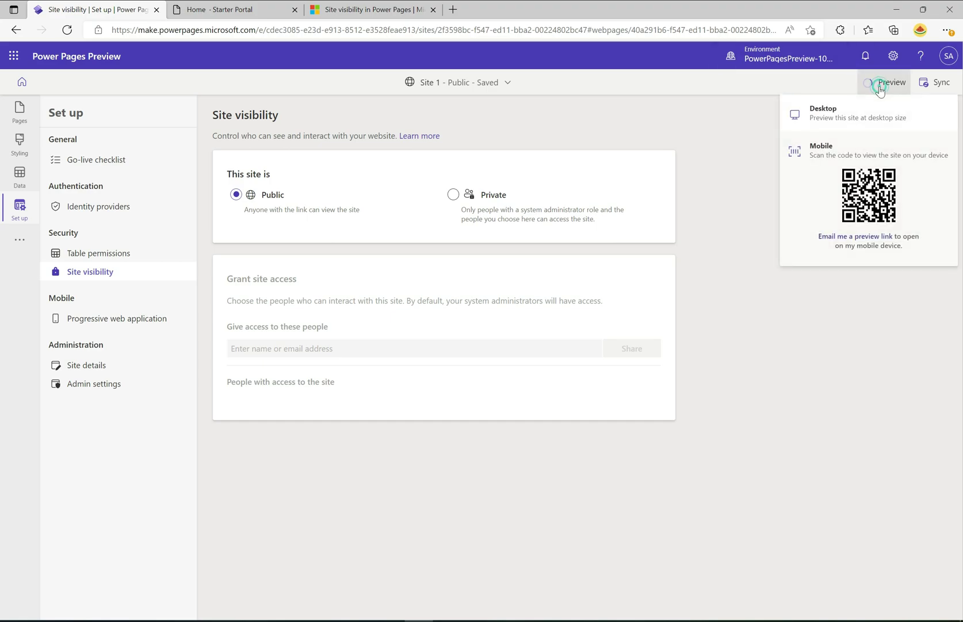
left_click(877, 112)
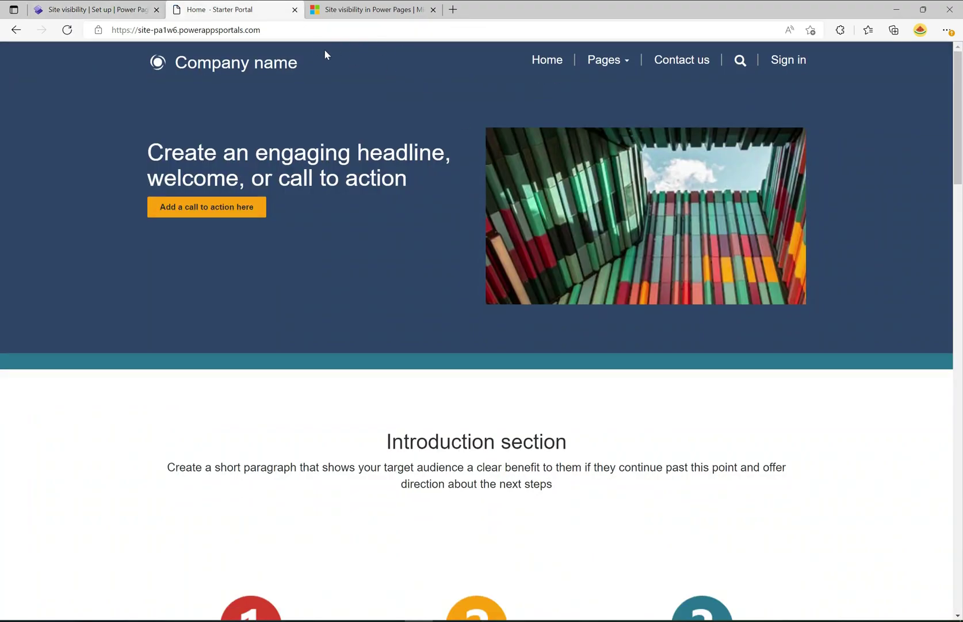
- Load the portal URL in a private window without signing in, then return to Site visibility
left_click(332, 31)
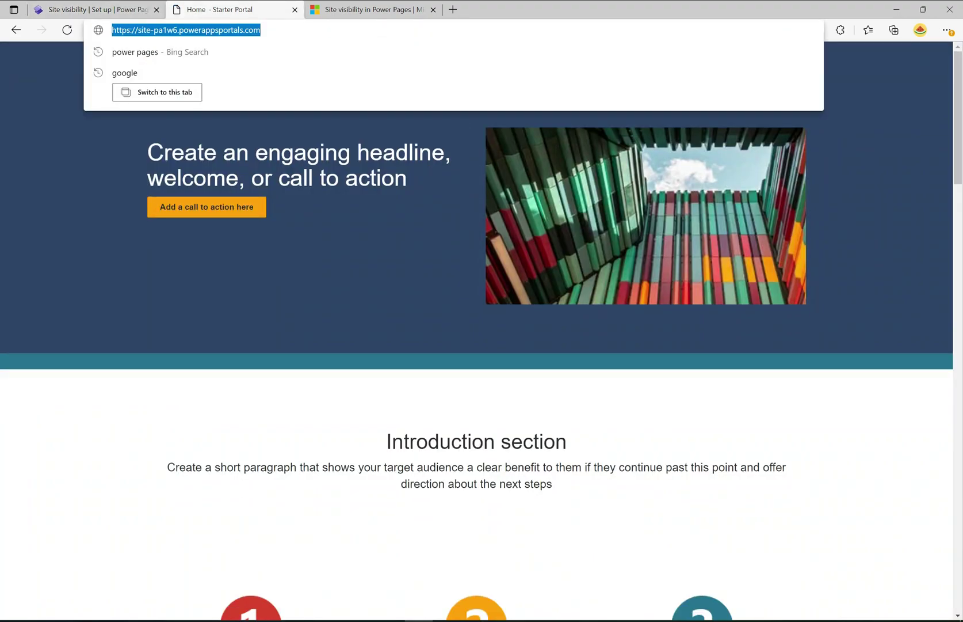
left_click(401, 201)
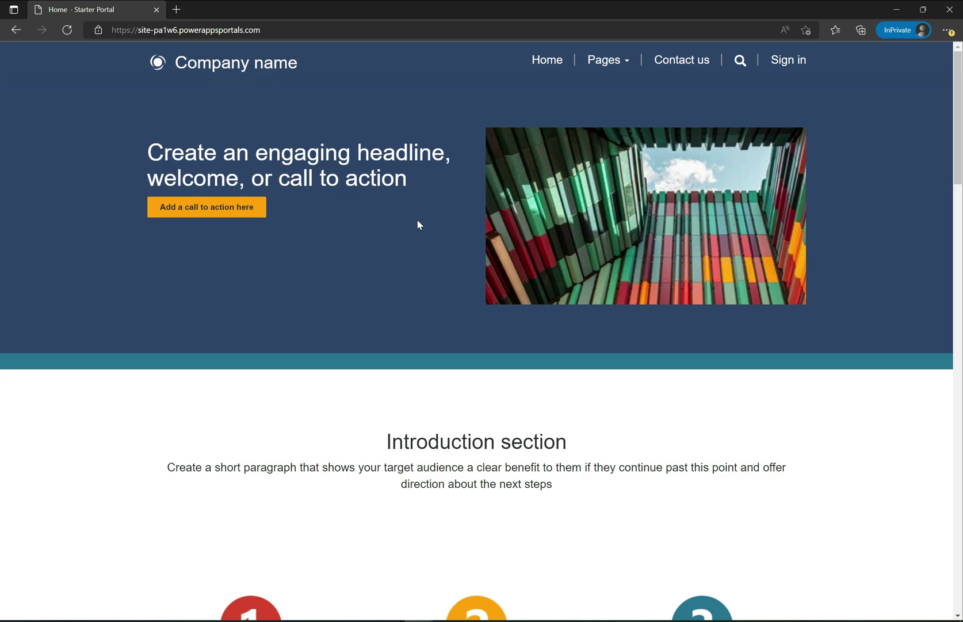
left_click(950, 9)
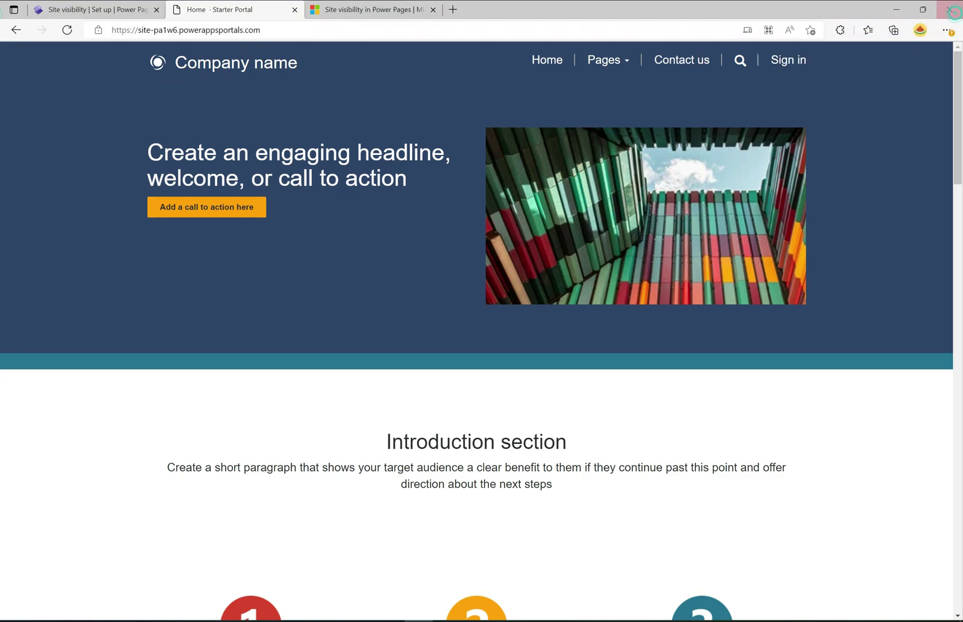
left_click(105, 6)
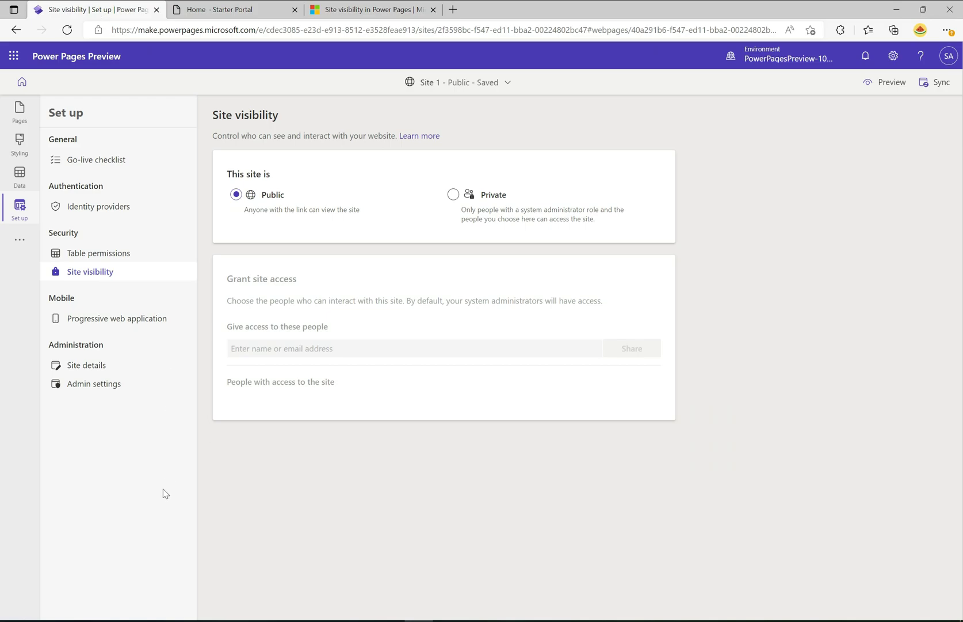
- Expand the site checker, licenses, trial conversion, CDN, WAF and custom domain checklist items
left_click(119, 156)
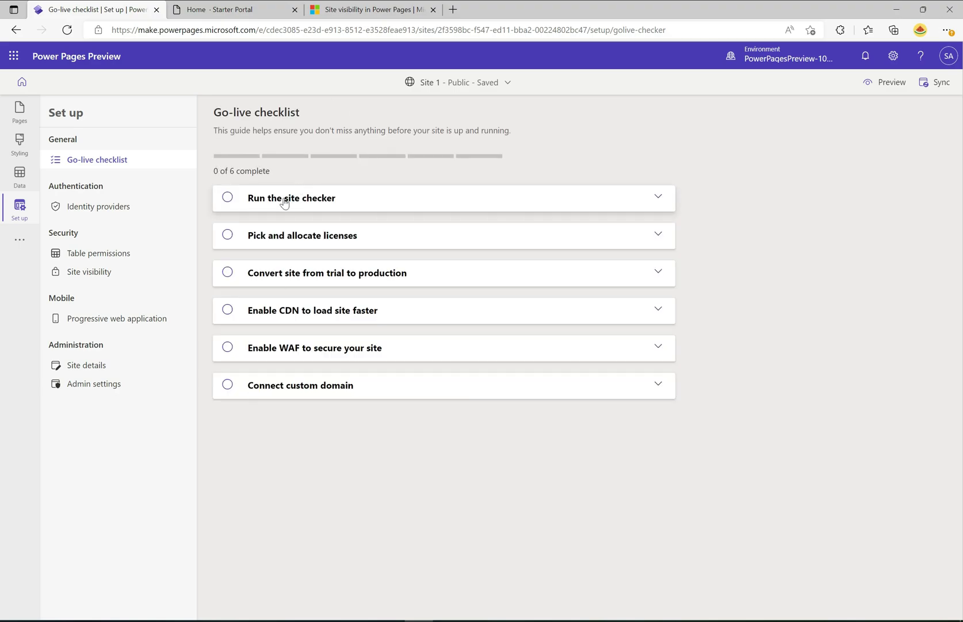
left_click(327, 207)
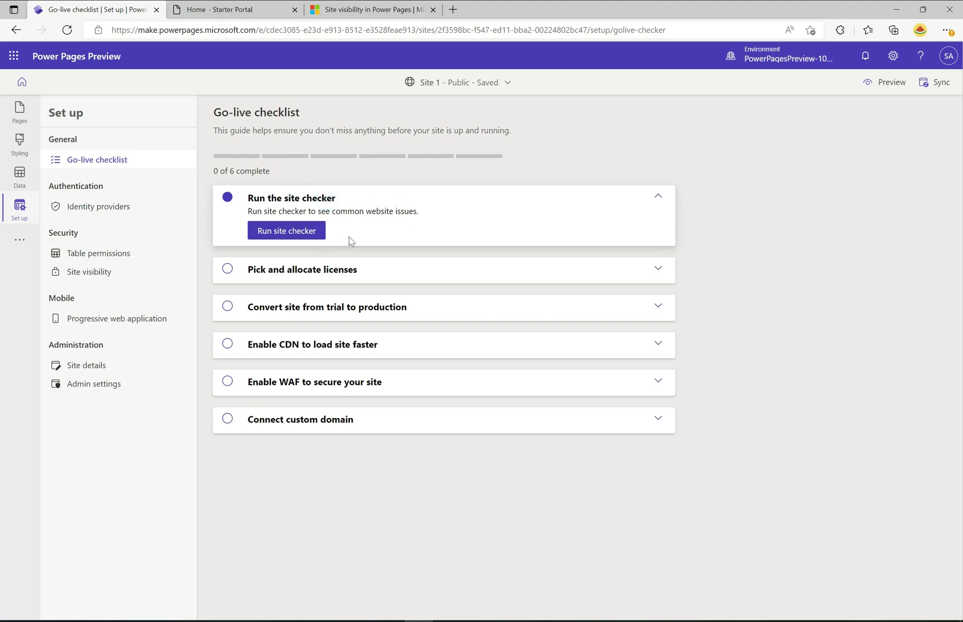
left_click(322, 278)
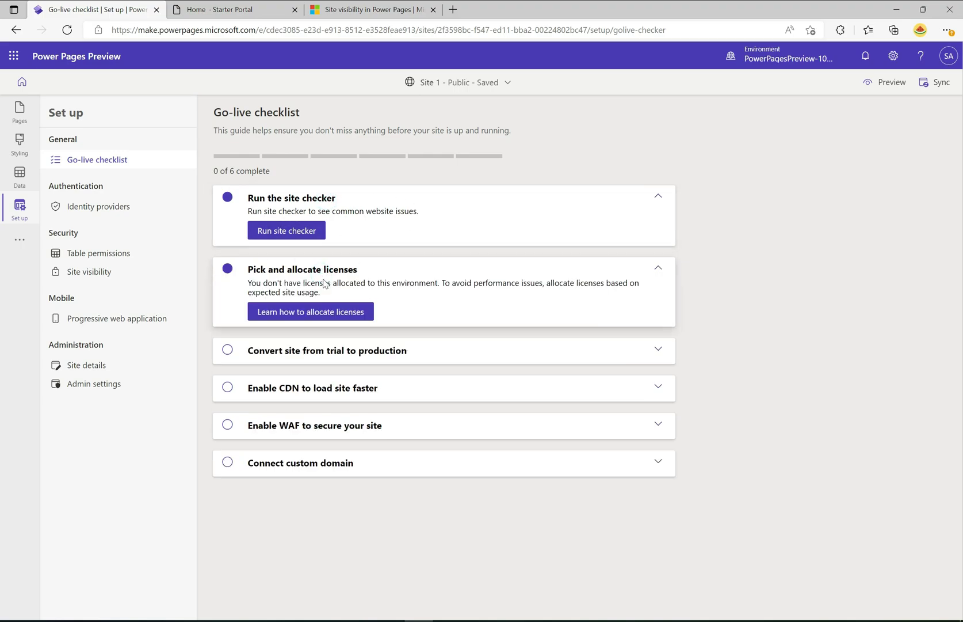
left_click(308, 351)
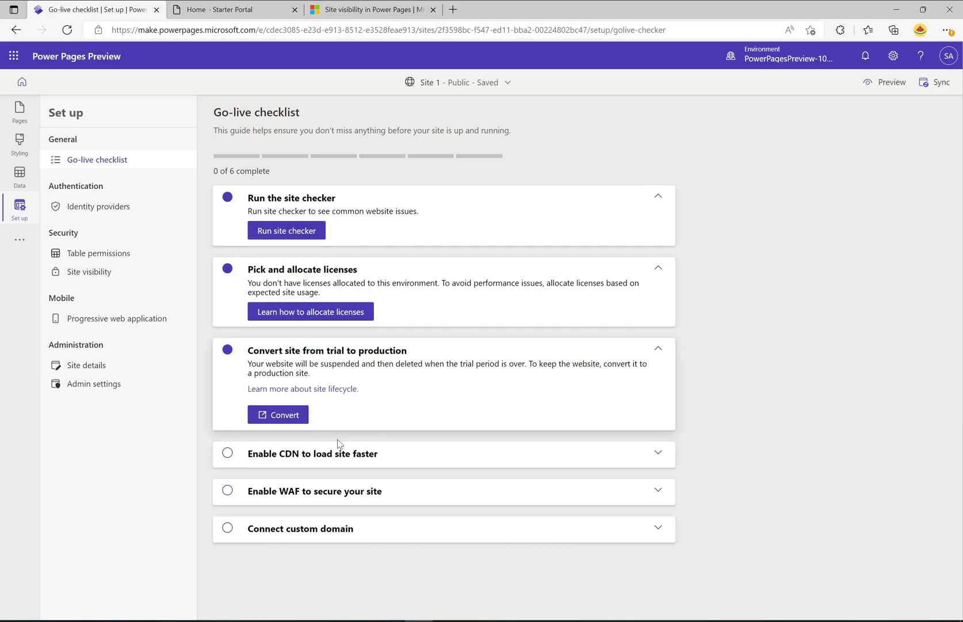
left_click(299, 459)
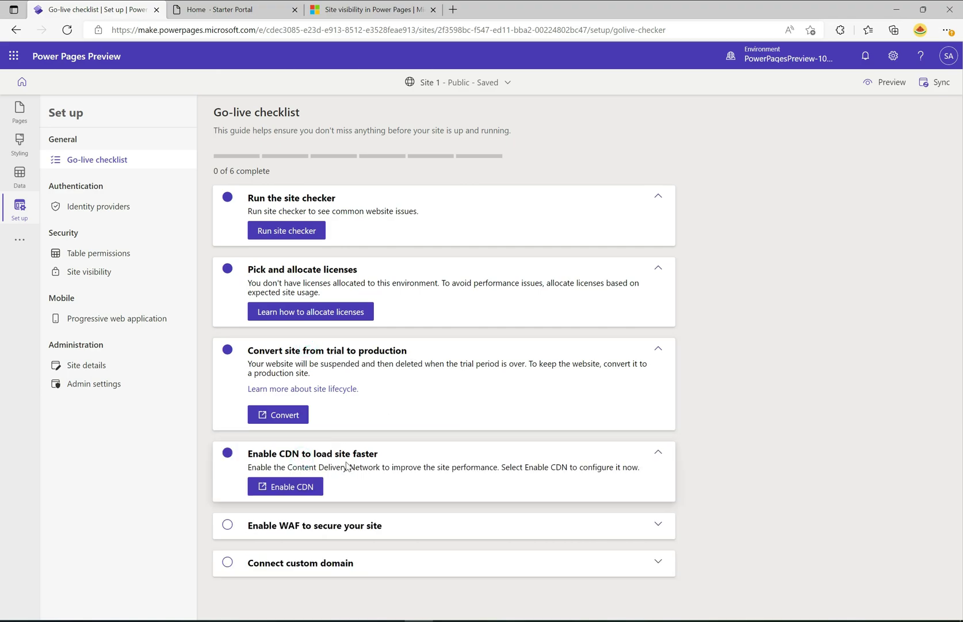
left_click(314, 524)
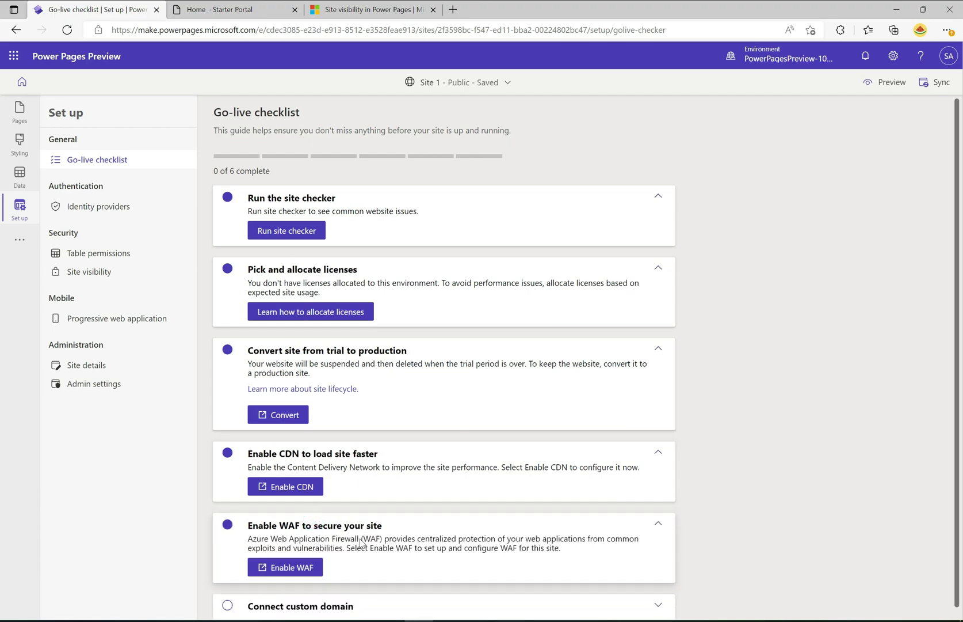
left_click(329, 610)
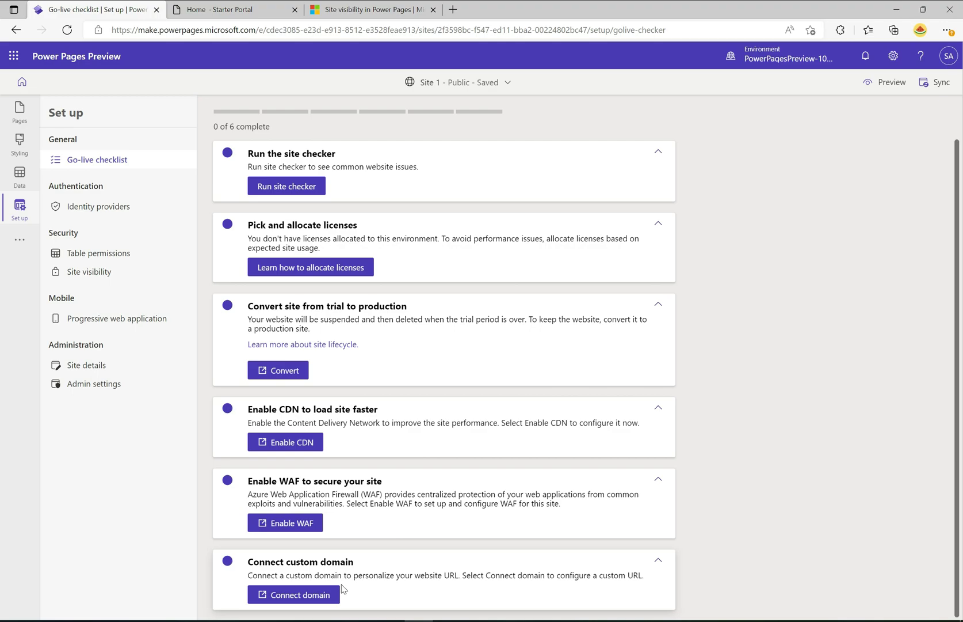
- Switch to the Pages workspace and use Edit code to open the Home page in VS Code for the Web
left_click(21, 113)
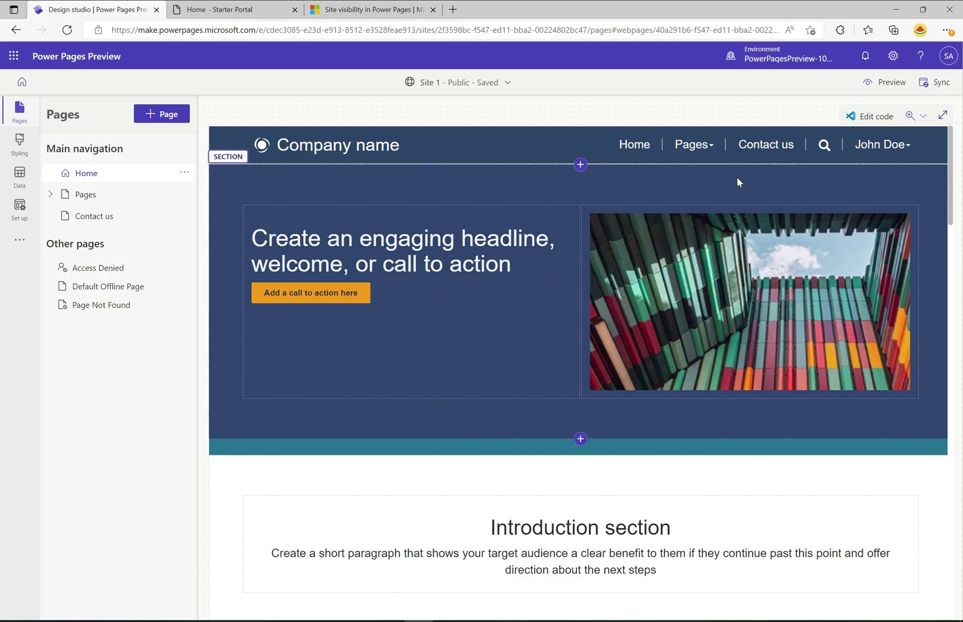
left_click(864, 118)
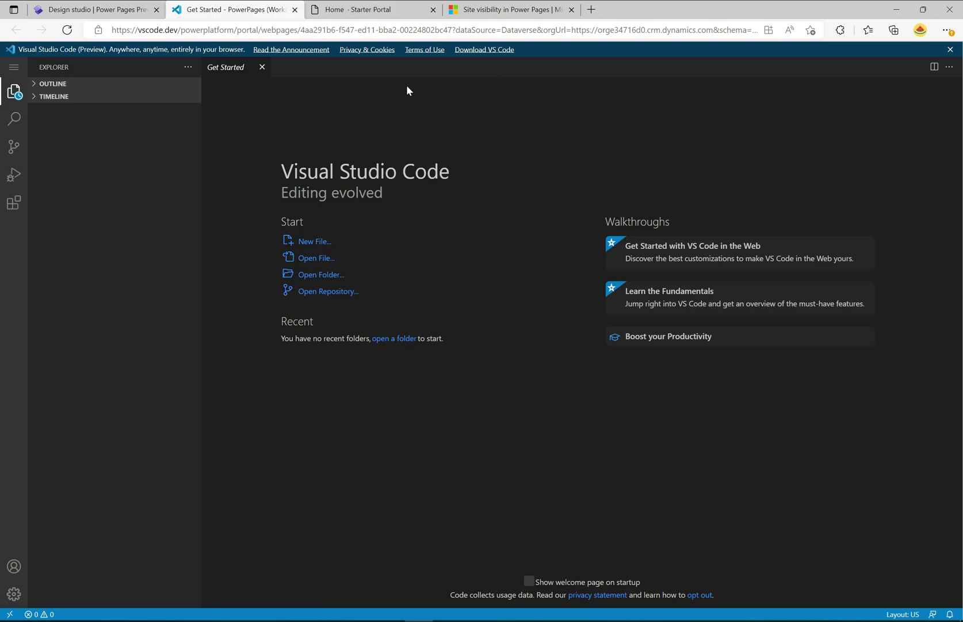
- Open Site 1 in VS Code for the Web, confirming live-site editing and signing in as administrator
left_click(351, 30)
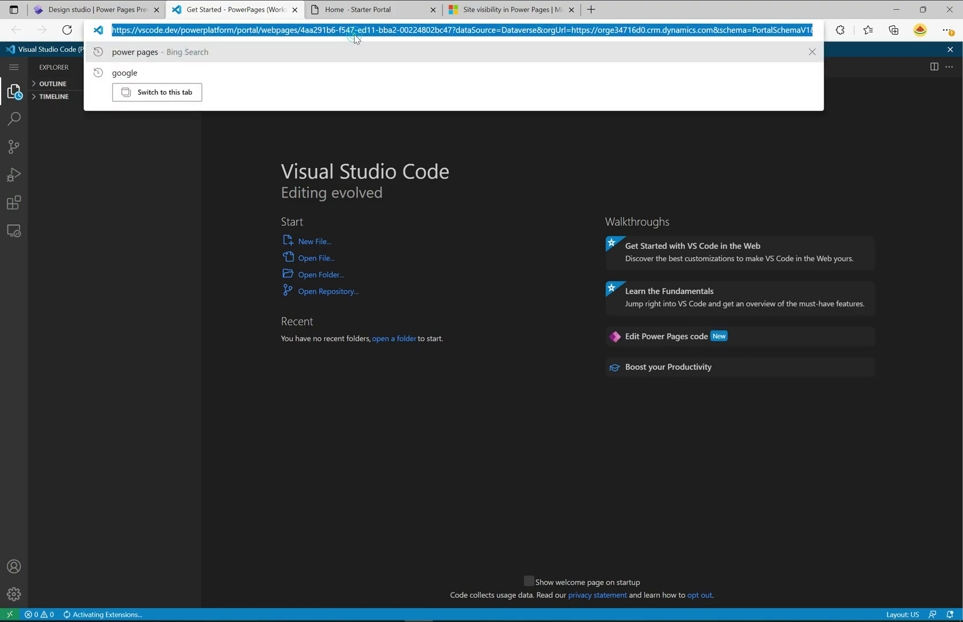
left_click(188, 226)
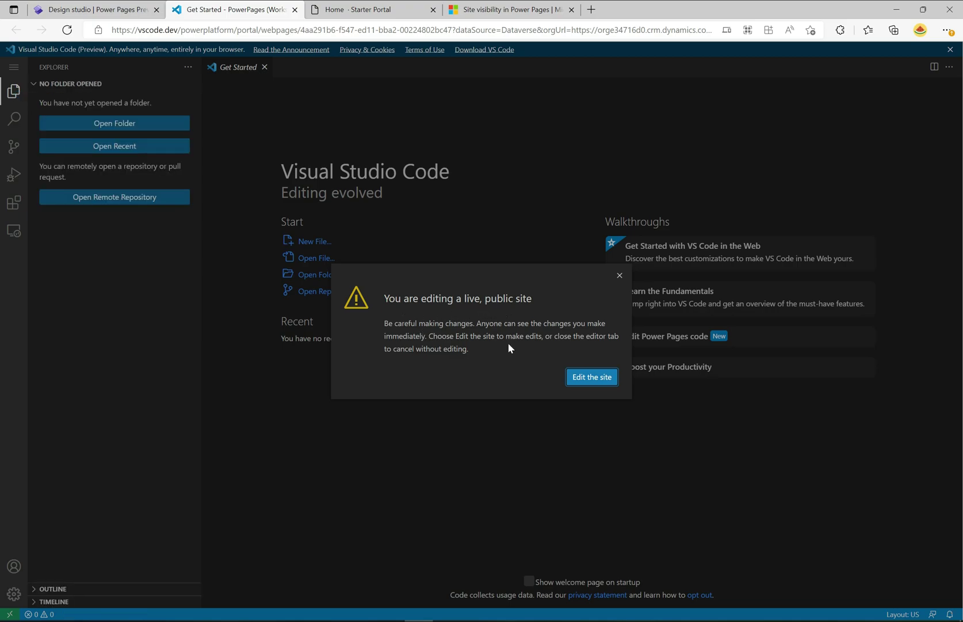
left_click(579, 382)
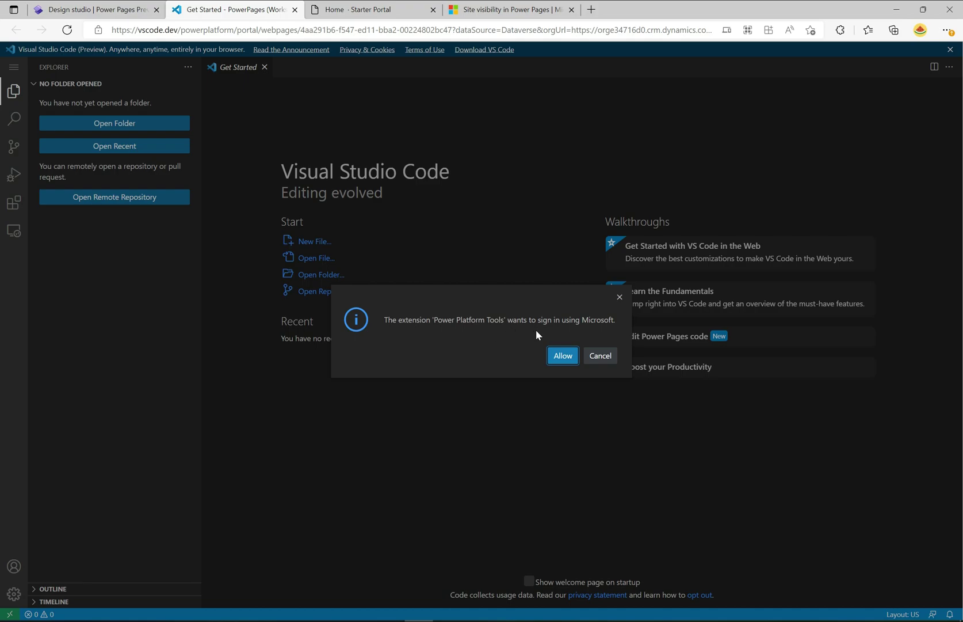
left_click(561, 355)
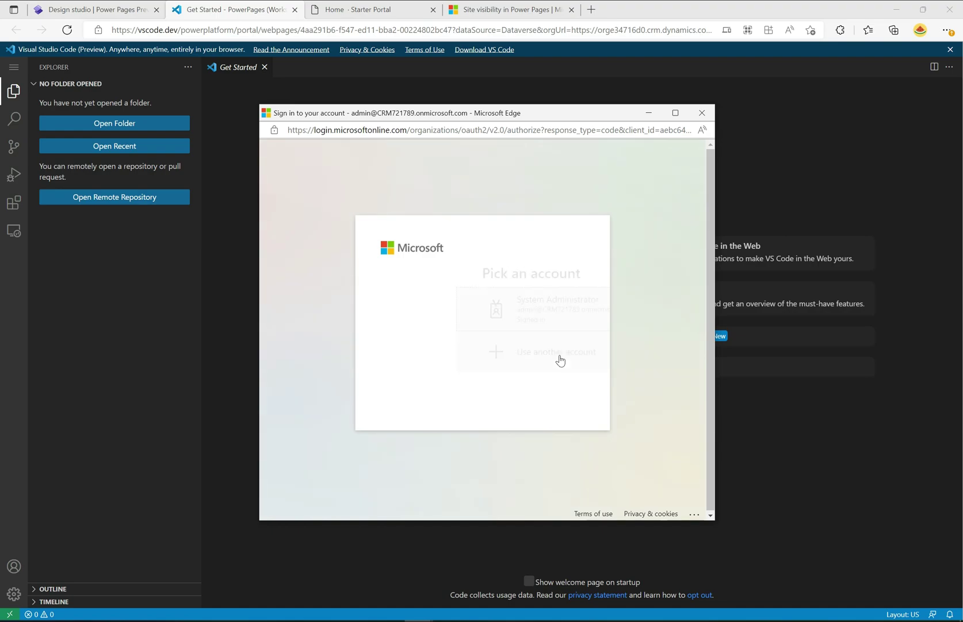
left_click(510, 310)
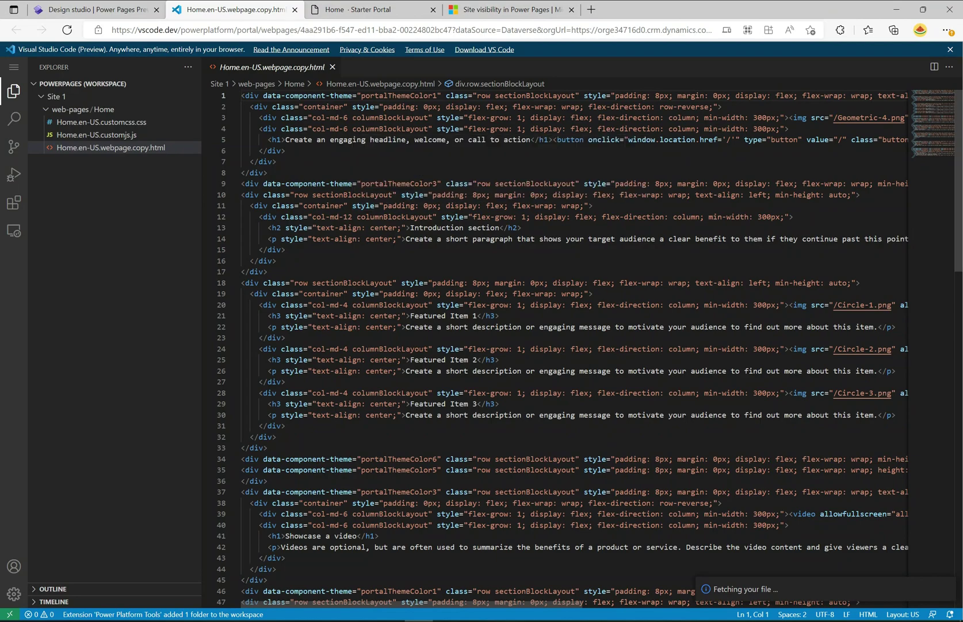
- Replace ', welcome, or call to action' on line 5 with '!' and save Home.en-US.webpage.copy.html
left_click_drag(286, 140, 530, 139)
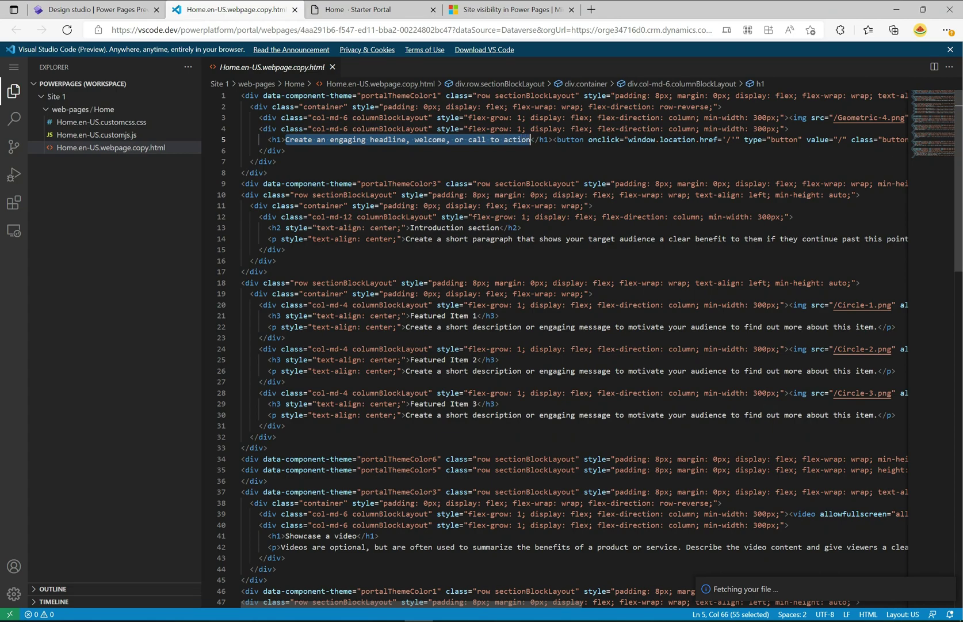
left_click(115, 10)
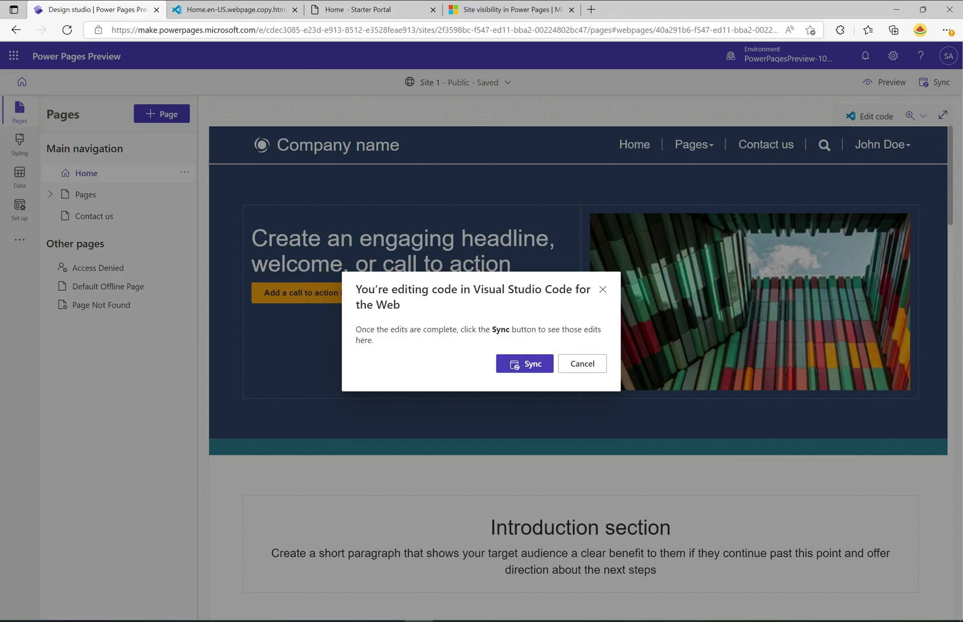
left_click(282, 8)
key("Right")
key("ctrl+shift+Left")
key("ctrl+shift+Left")
key("ctrl+shift+Left")
key("ctrl+shift+Left")
key("ctrl+shift+Left")
key("ctrl+shift+Left")
key("ctrl+shift+Left")
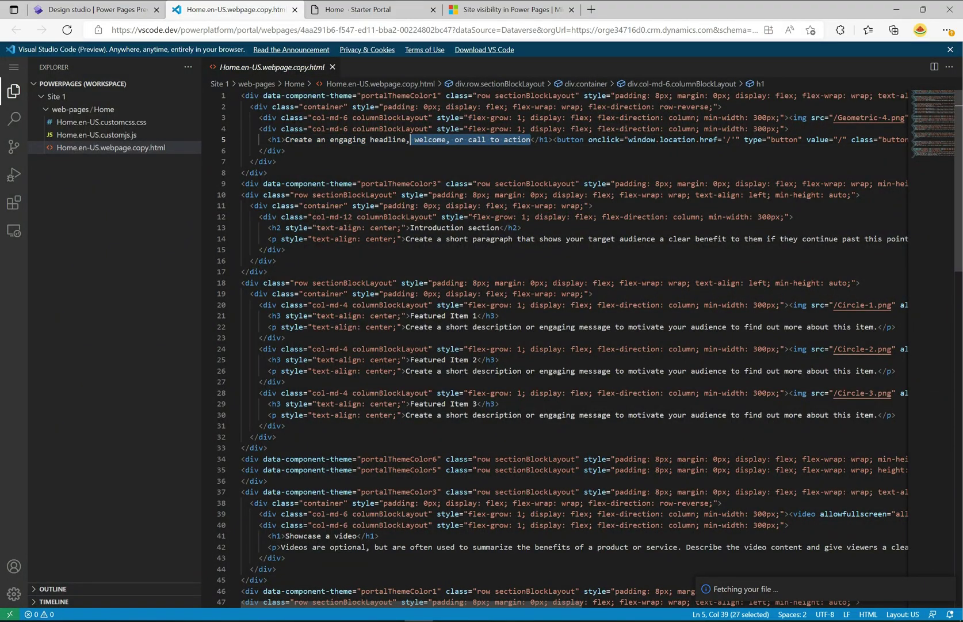
type("!")
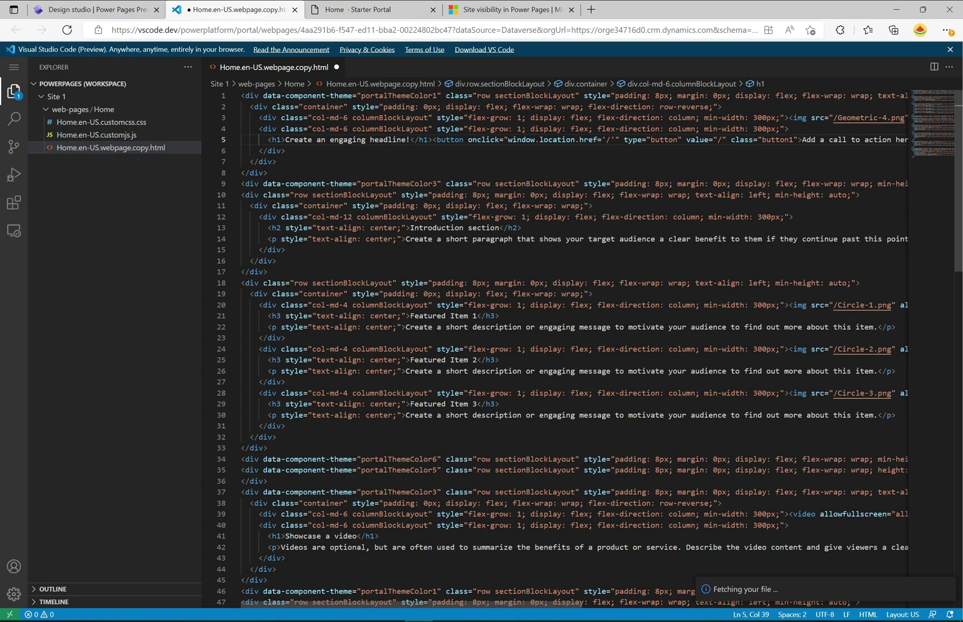
key("ctrl+s")
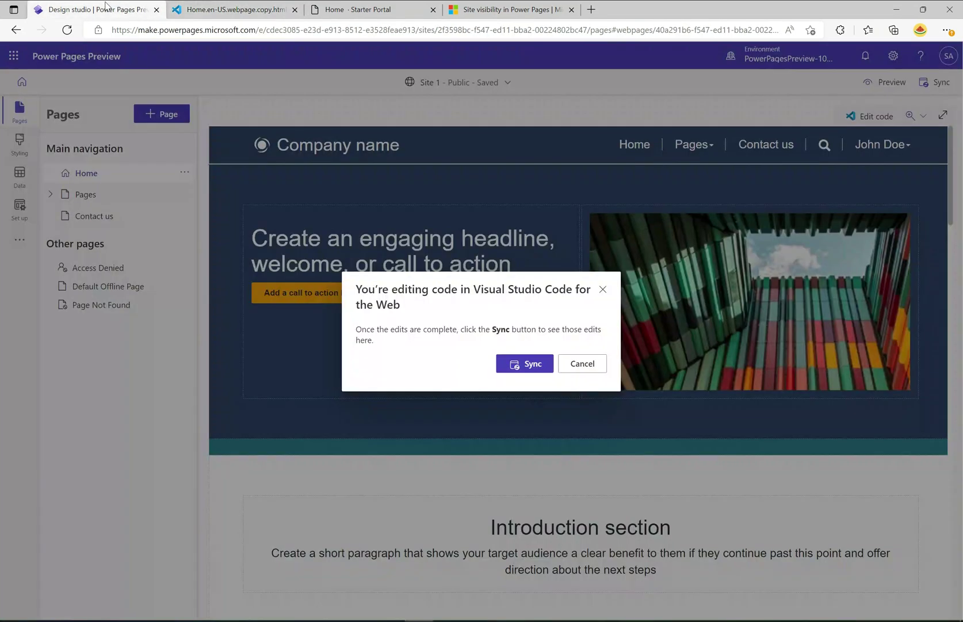
- Sync the VS Code edits into Design studio so the Home headline shows 'Create an engaging headline!'
key("ctrl+shift+Tab")
left_click(529, 365)
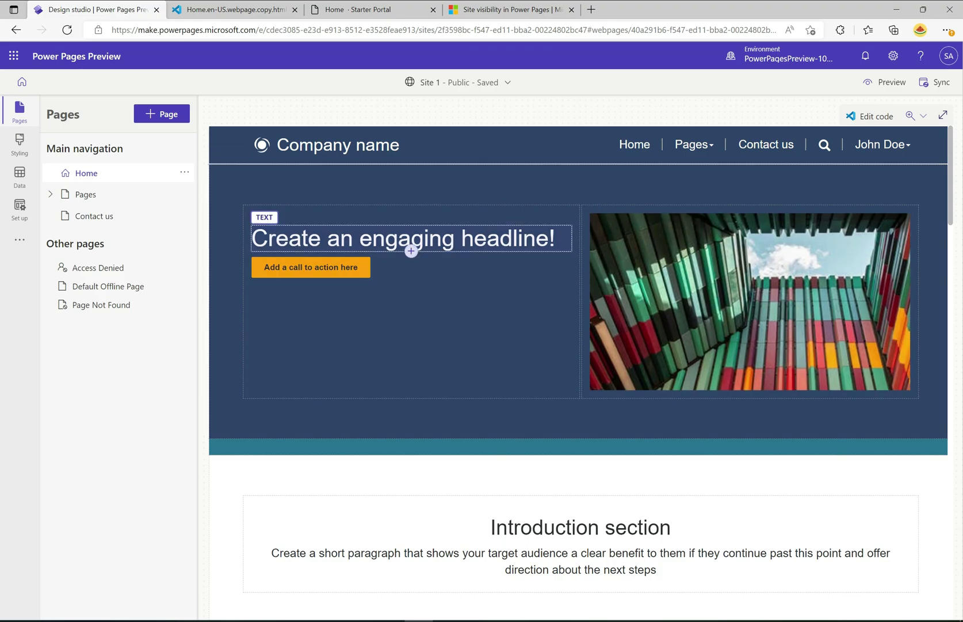
left_click(223, 12)
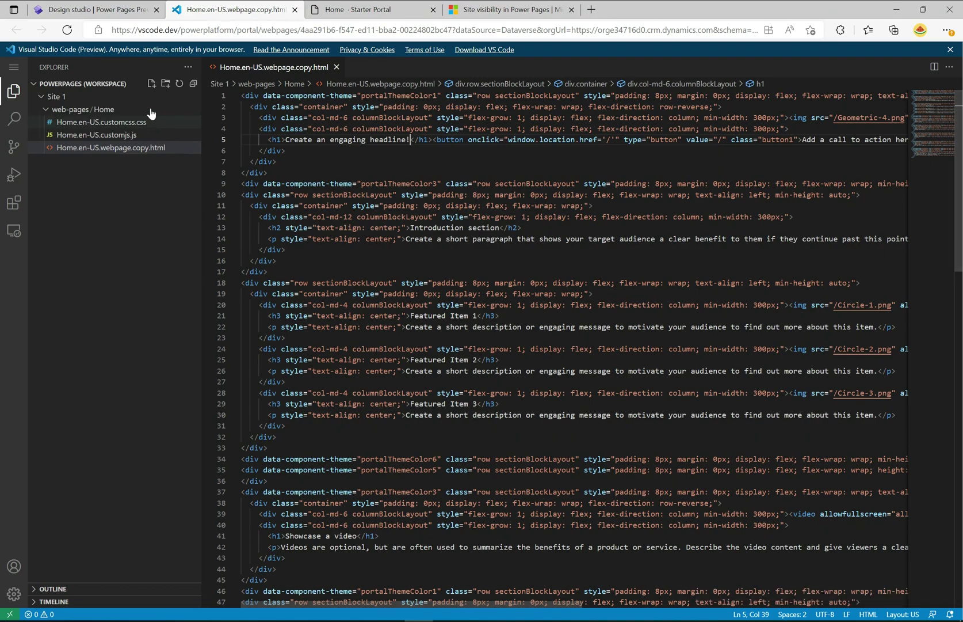
left_click(132, 10)
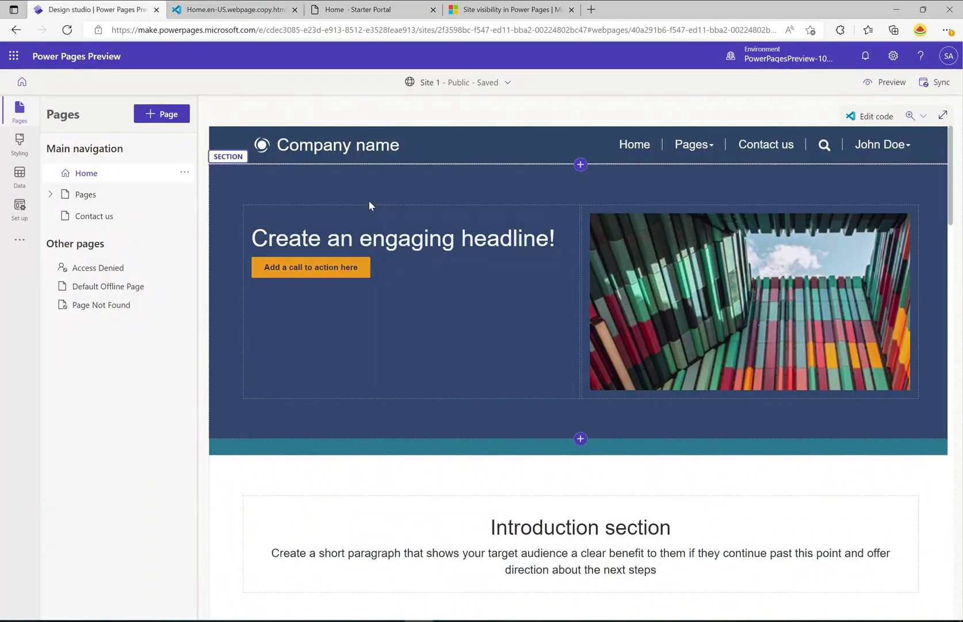
- Open the Styling workspace showing the Orange theme, its colour palette and font options
left_click(15, 151)
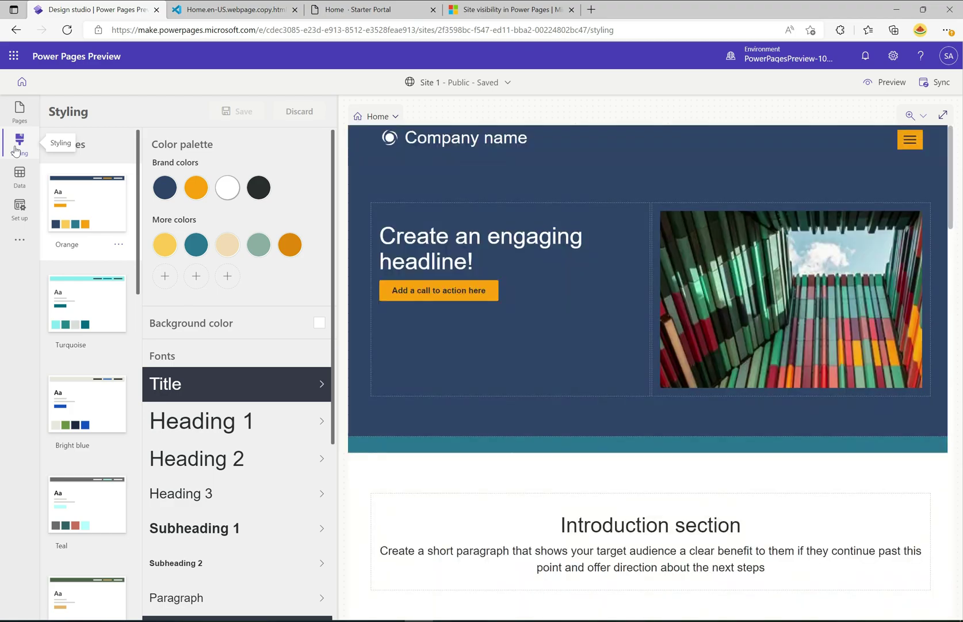